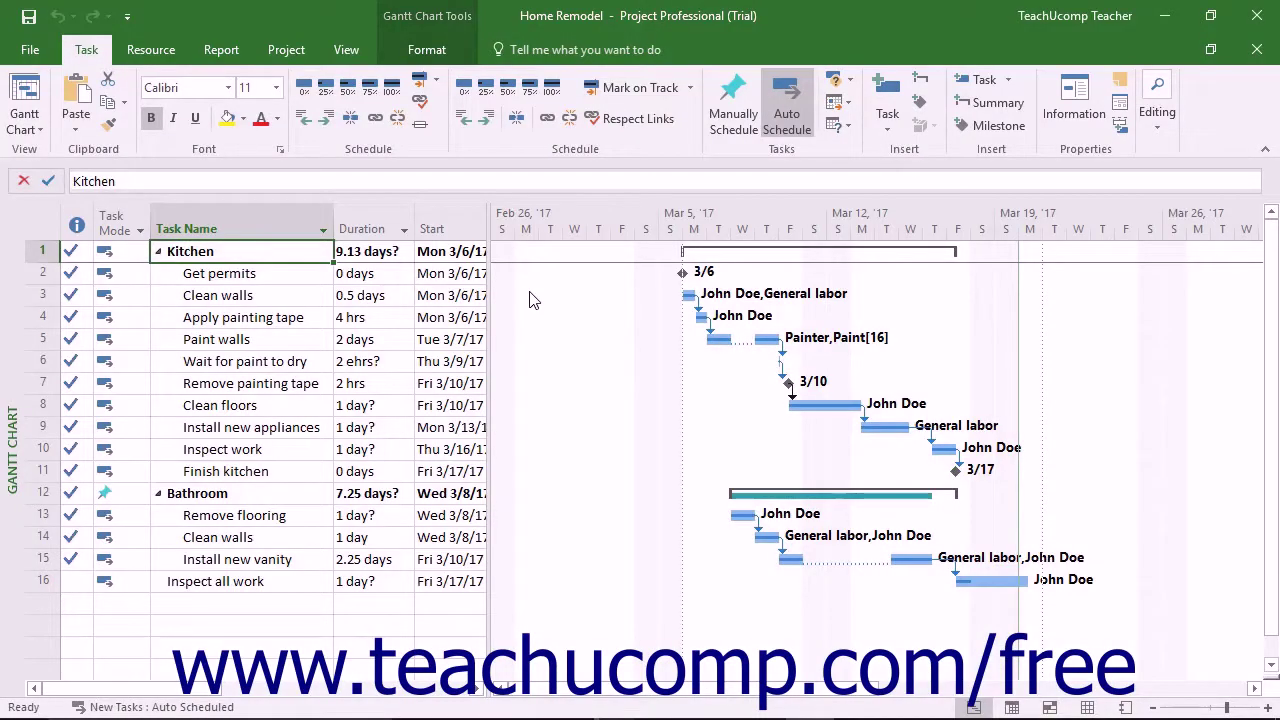
- Show the Home Remodel project as the Burndown dashboard with work and task burndown charts
click(229, 52)
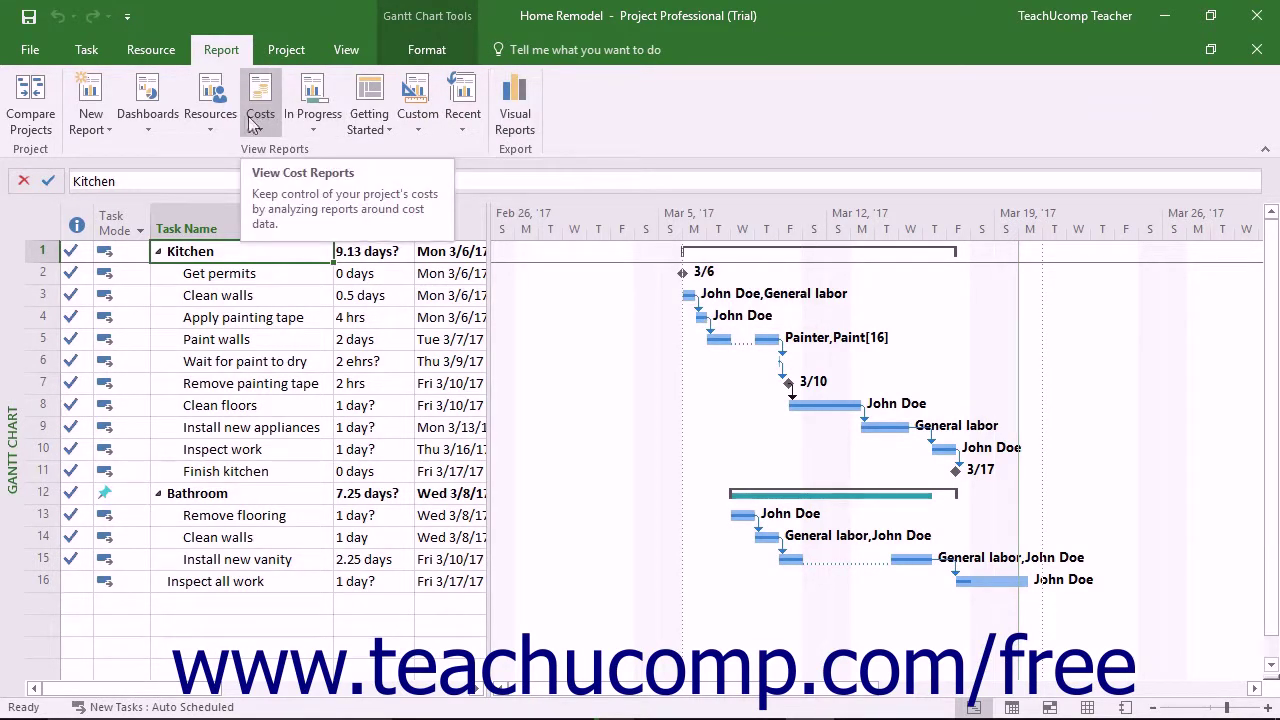
click(146, 111)
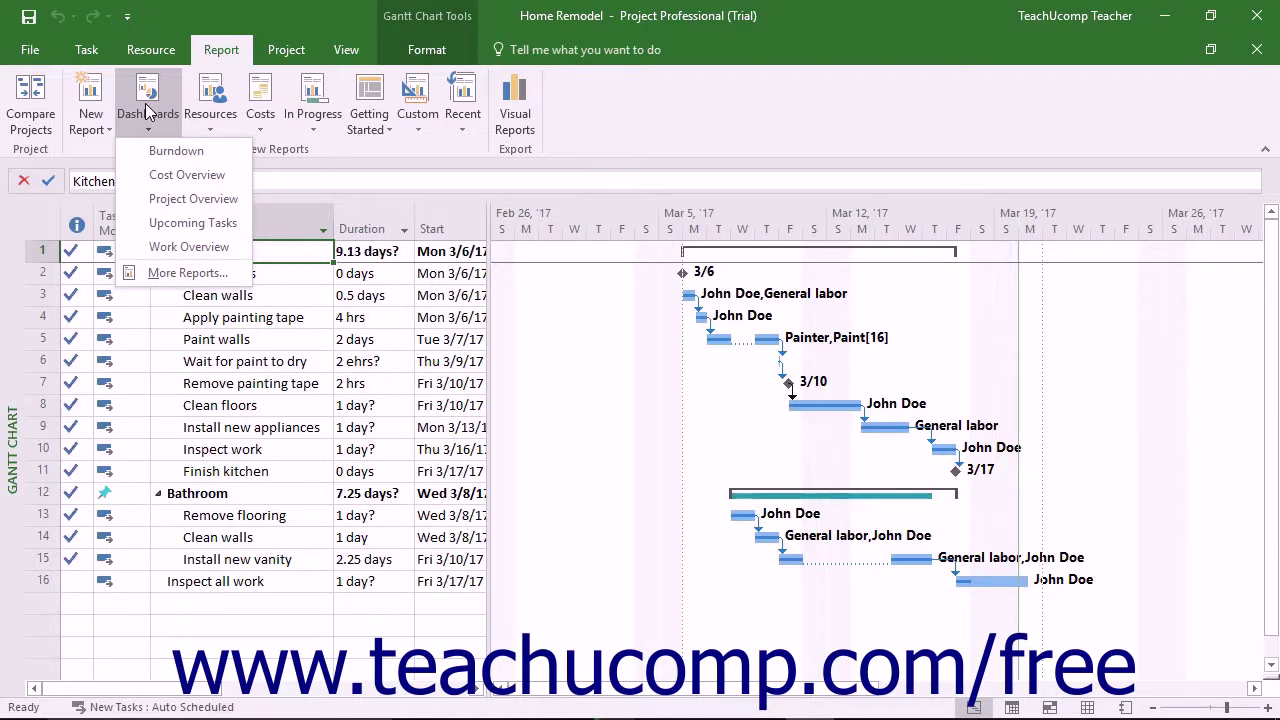
click(177, 151)
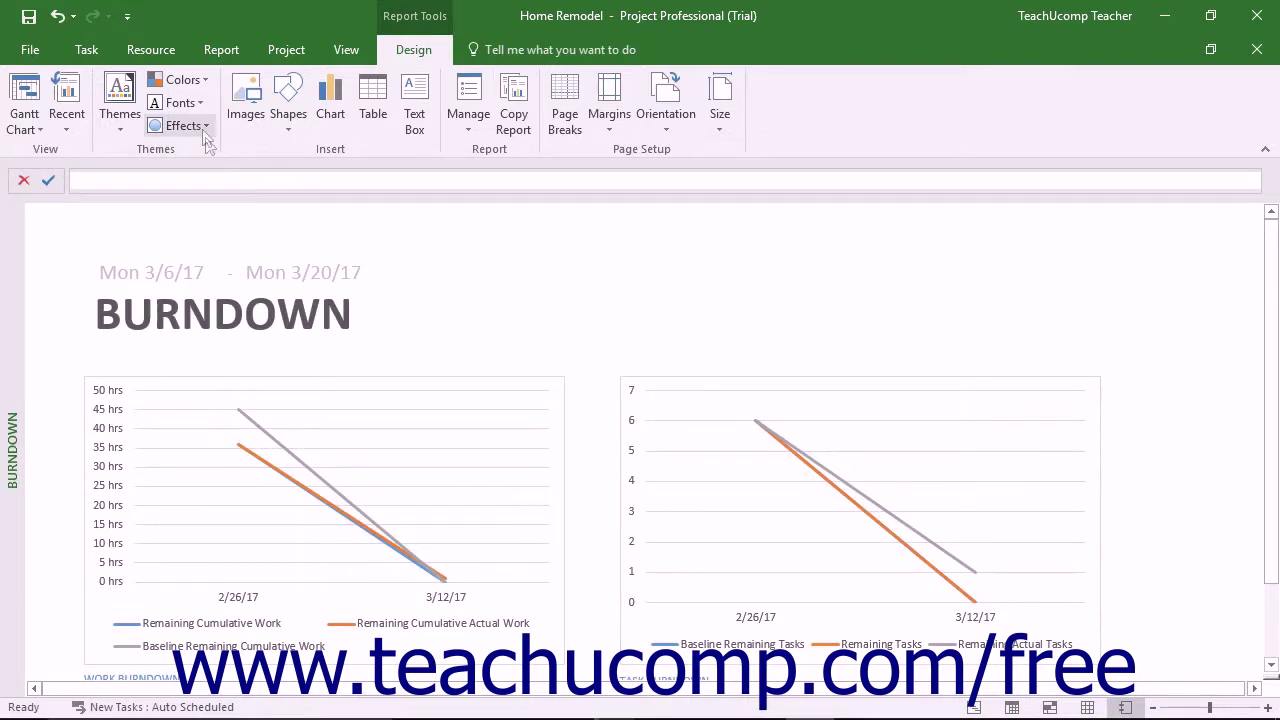
- View the Cost Overview dashboard report
click(221, 49)
click(152, 115)
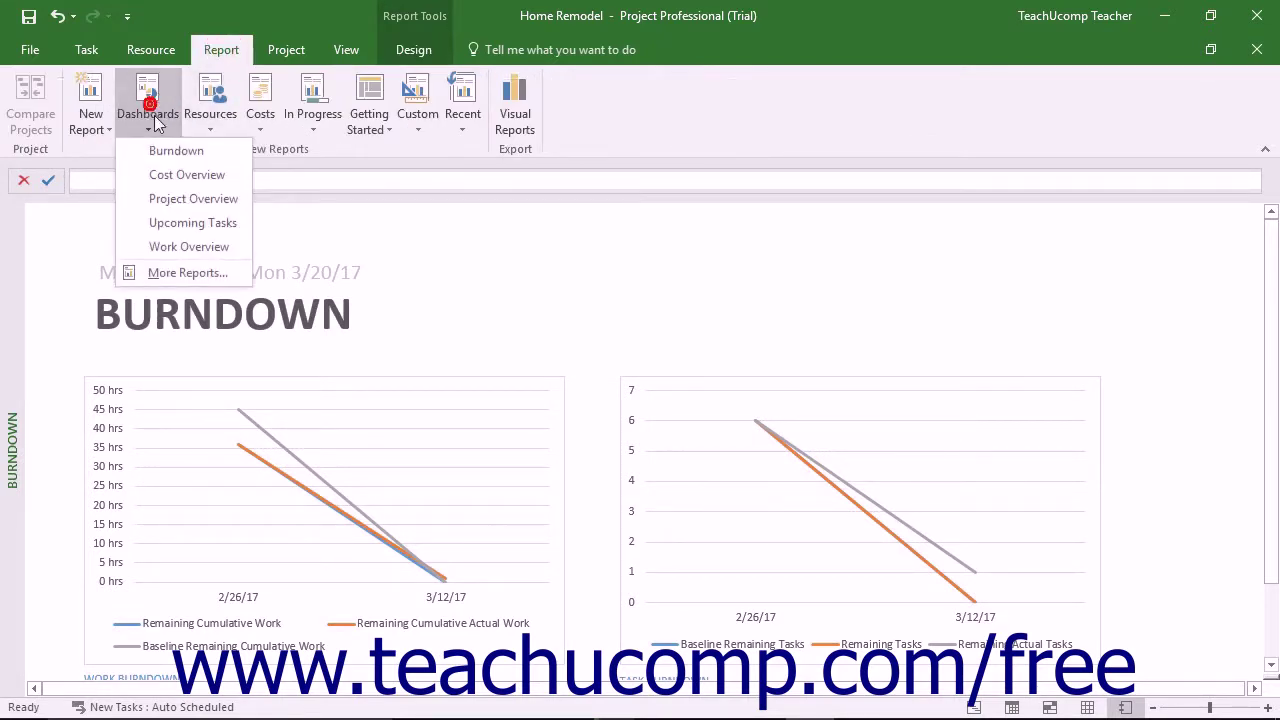
click(170, 175)
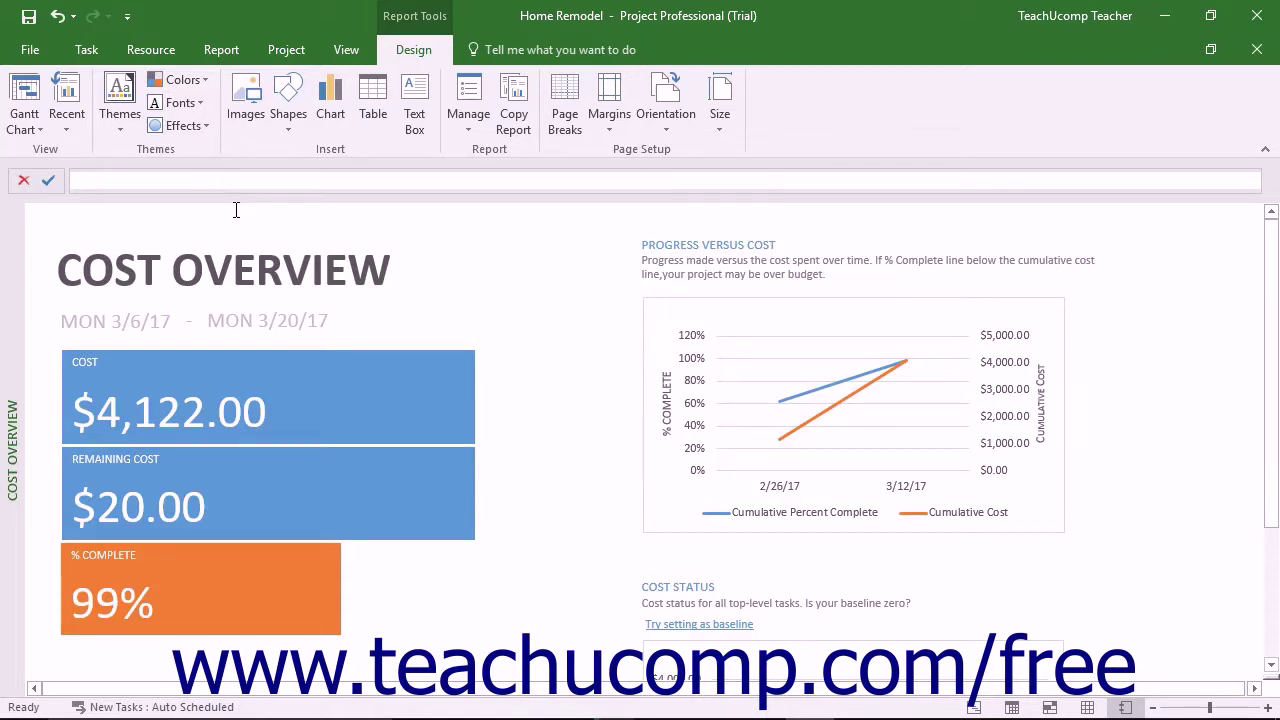
- Switch to the Project Overview dashboard showing 99% complete
click(222, 50)
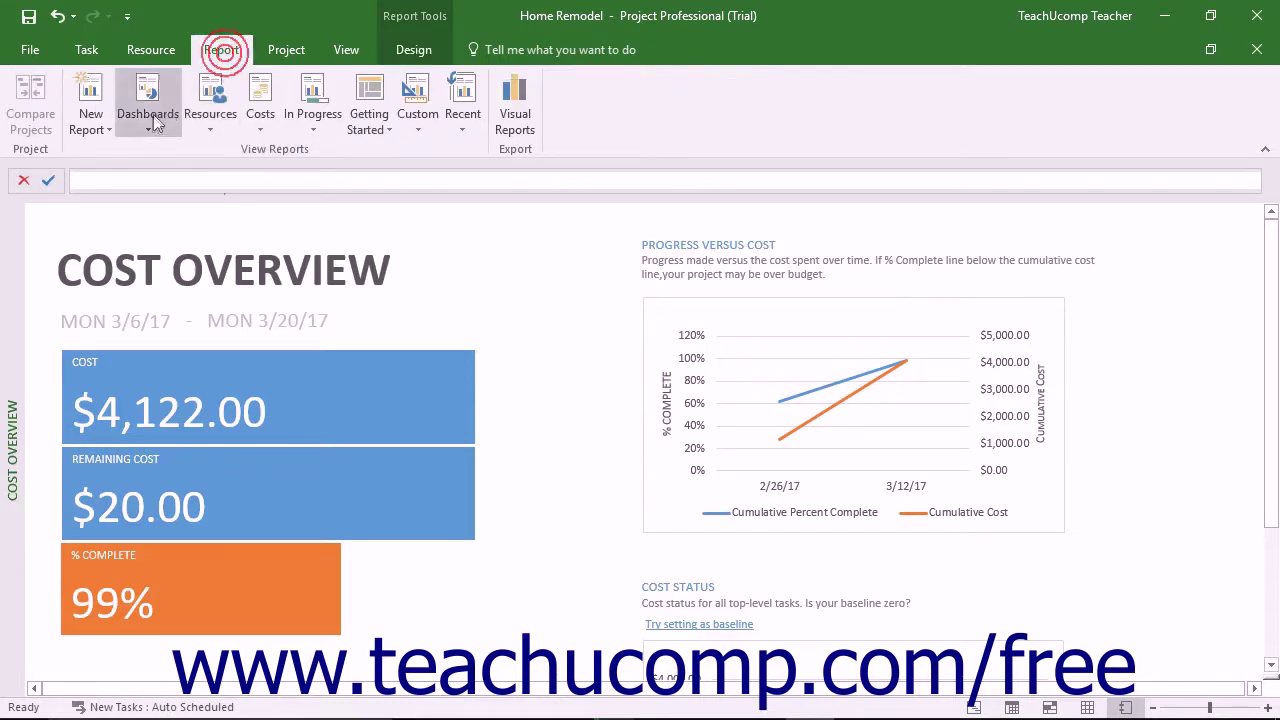
click(150, 122)
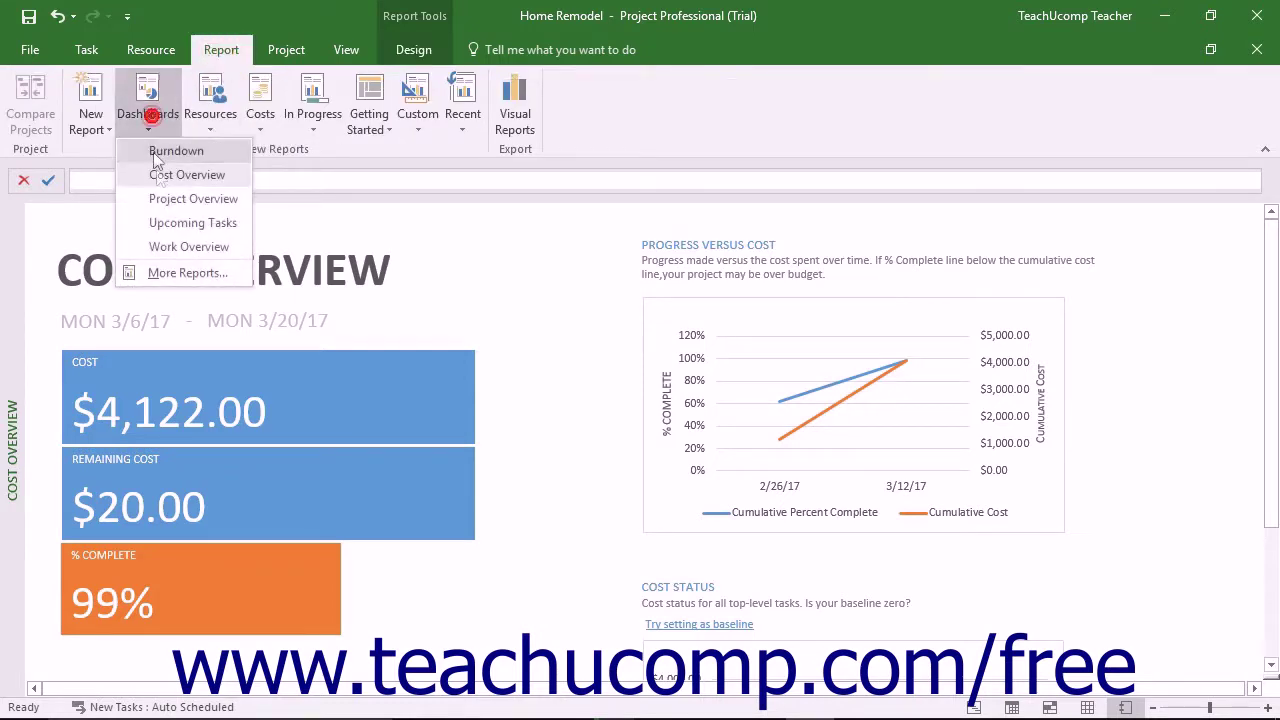
click(181, 199)
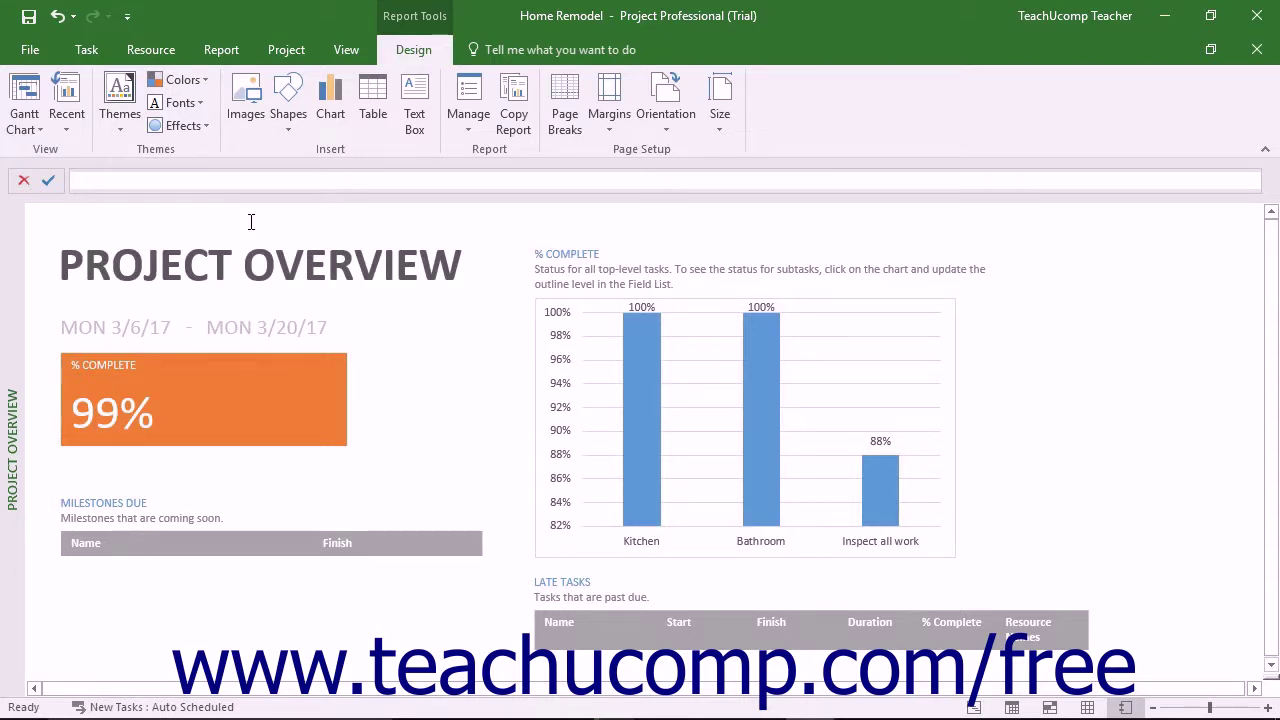
click(230, 50)
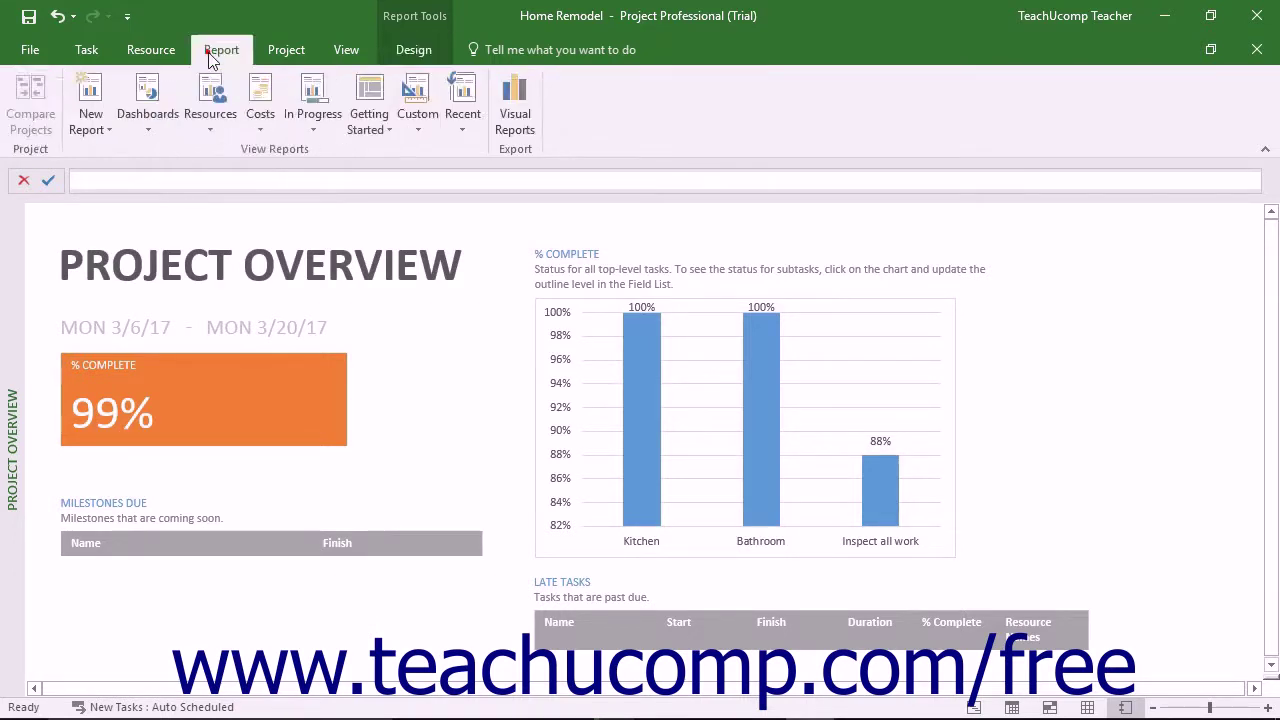
- View the Upcoming Tasks dashboard, then the Work Overview dashboard showing 1 hr remaining work
click(150, 116)
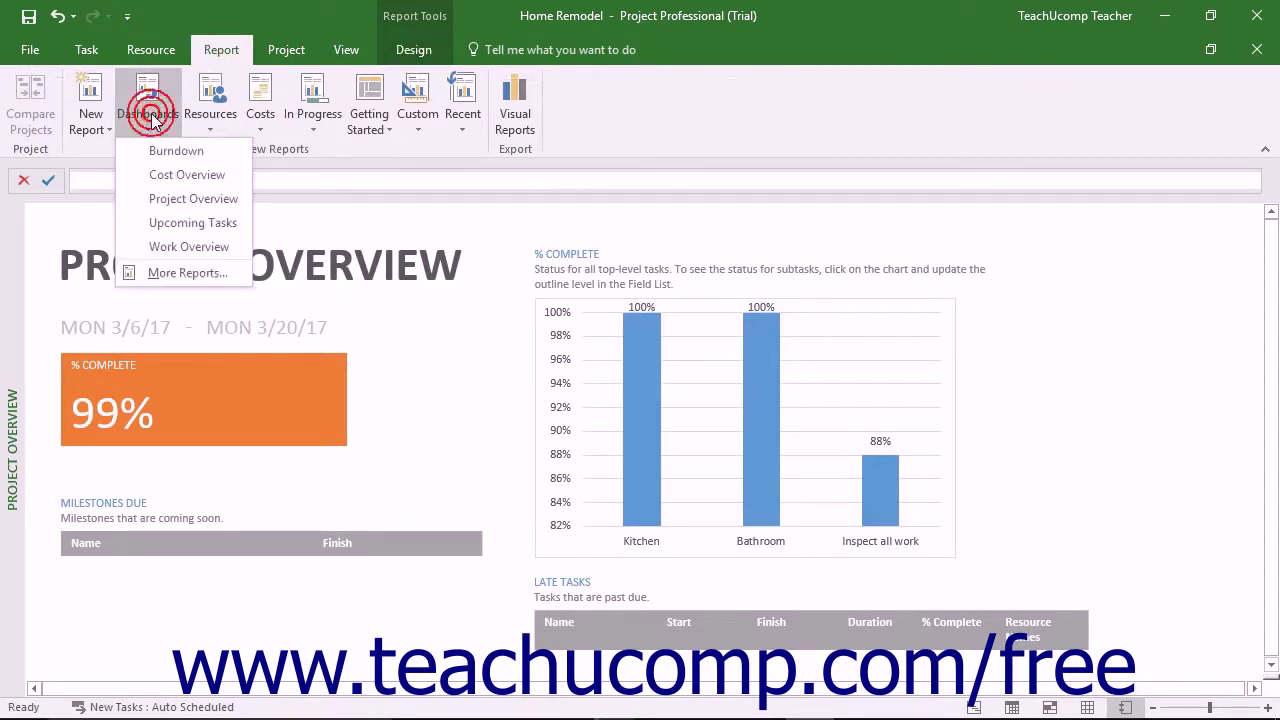
click(195, 223)
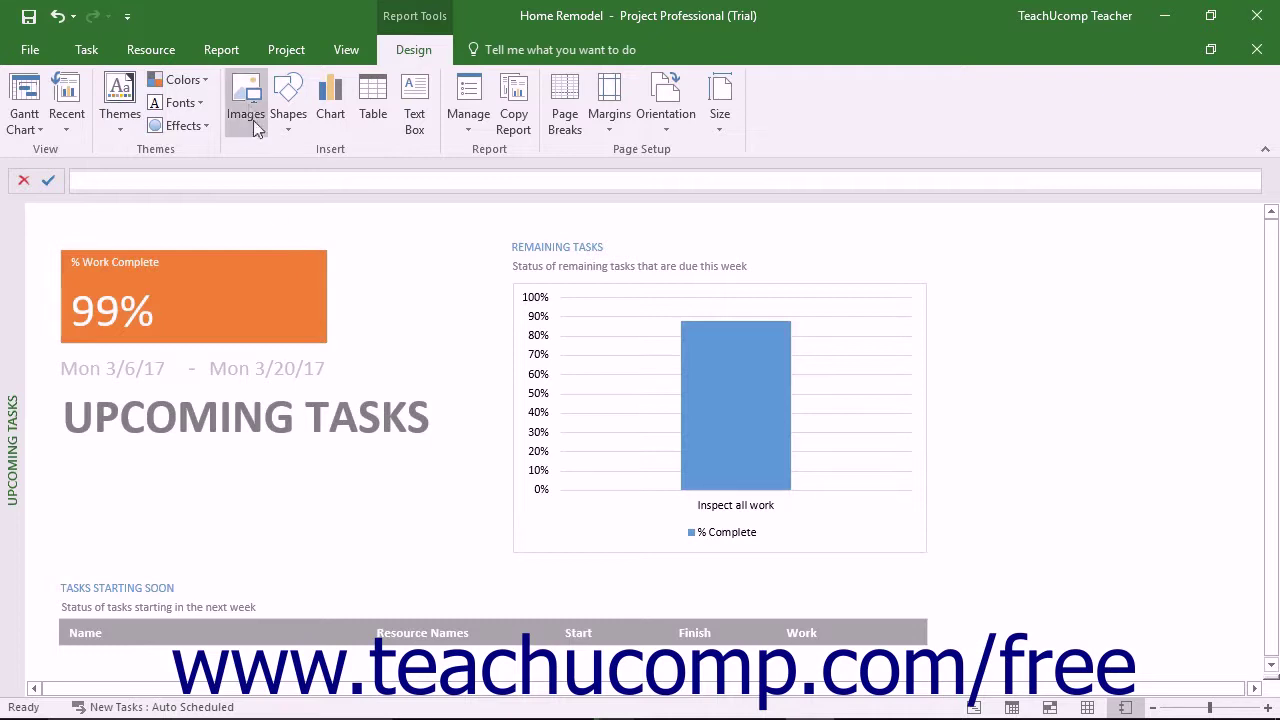
click(221, 49)
click(140, 113)
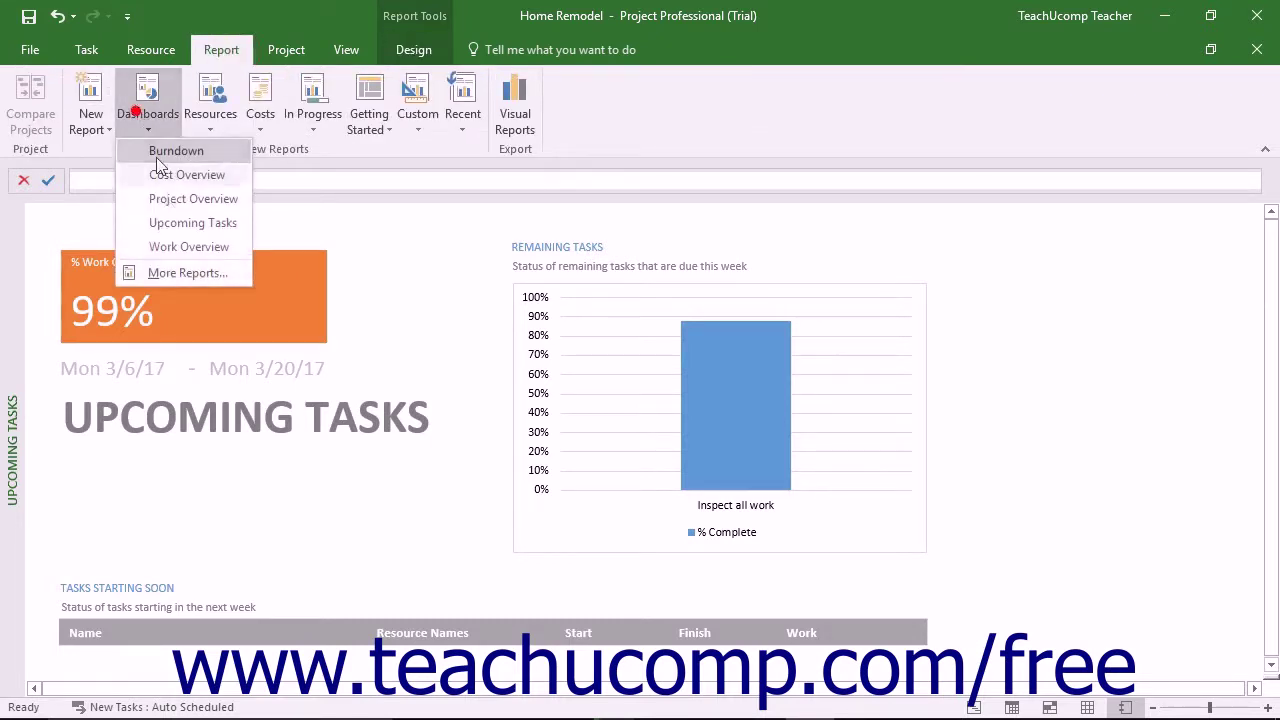
click(190, 247)
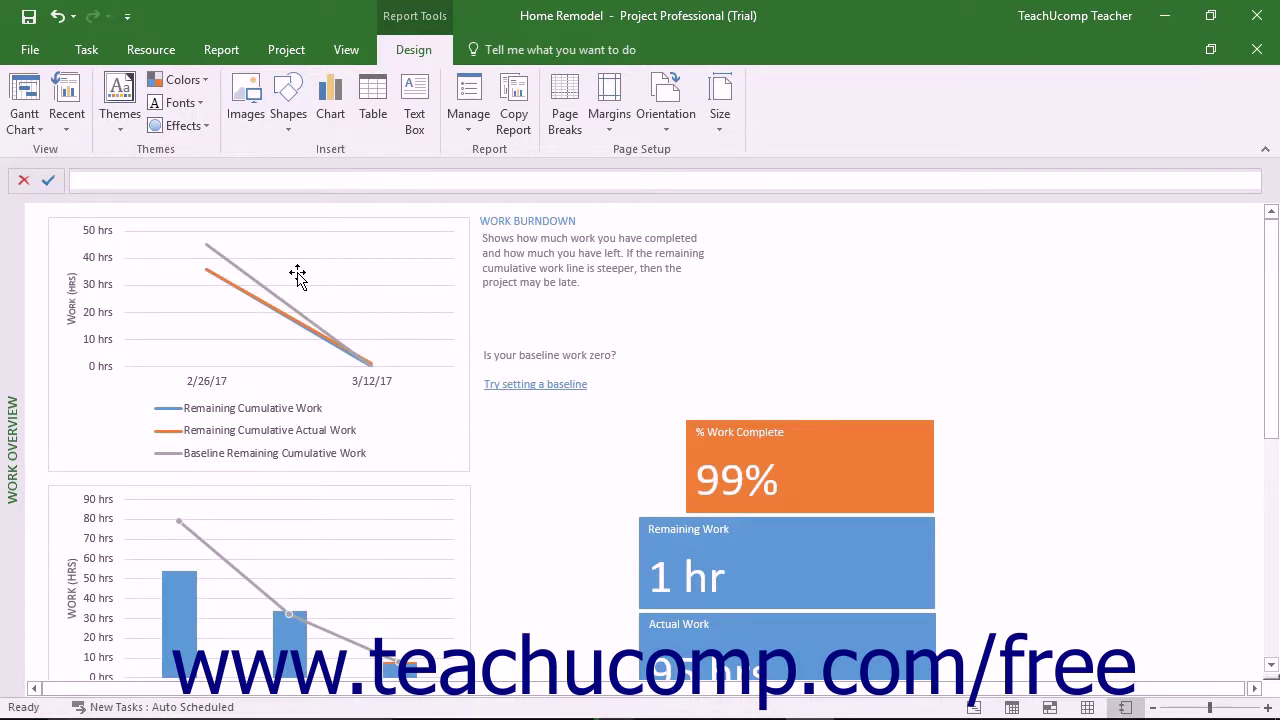
click(221, 49)
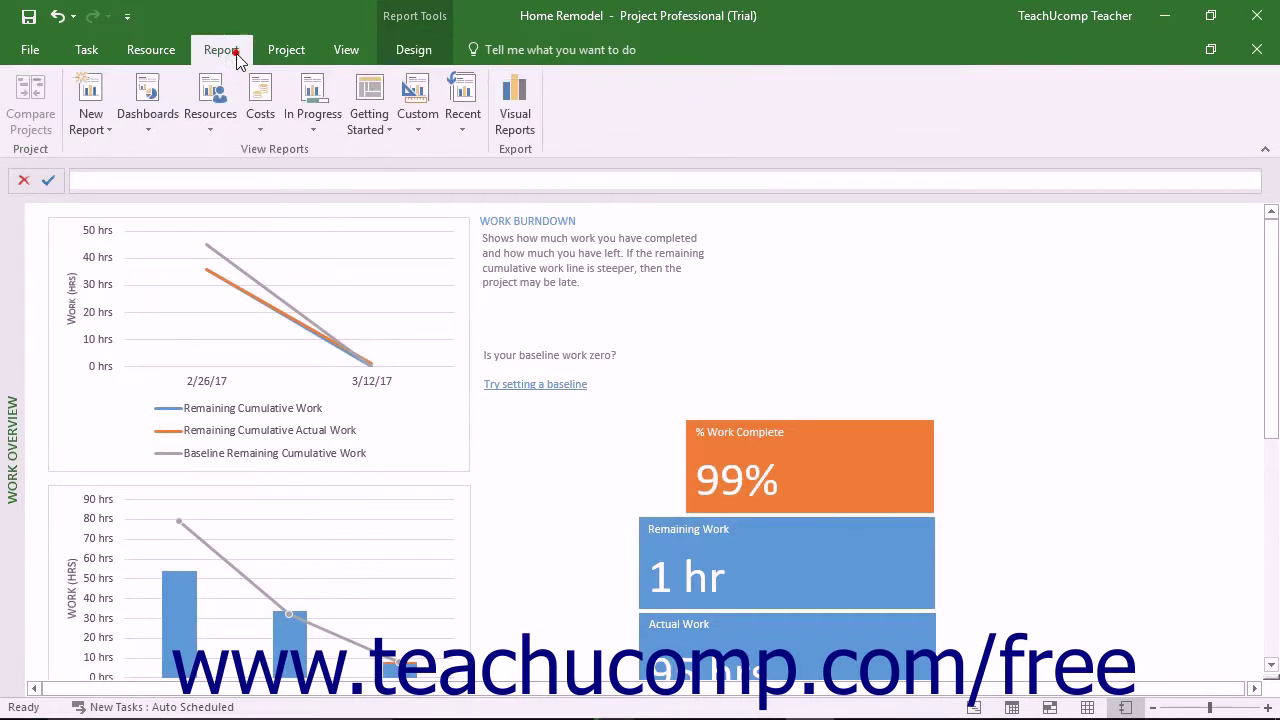
- View the Overallocated Resources report, then Resource Overview for Painter, General labor and another resource
click(208, 117)
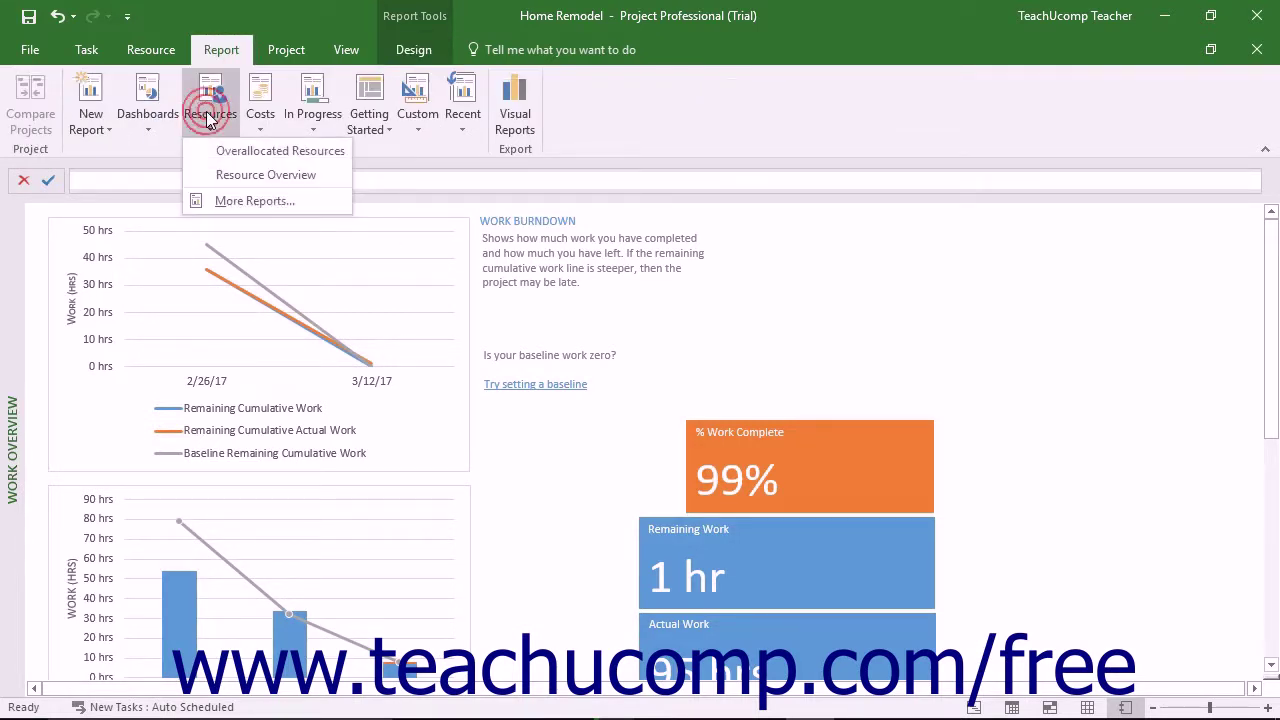
click(256, 155)
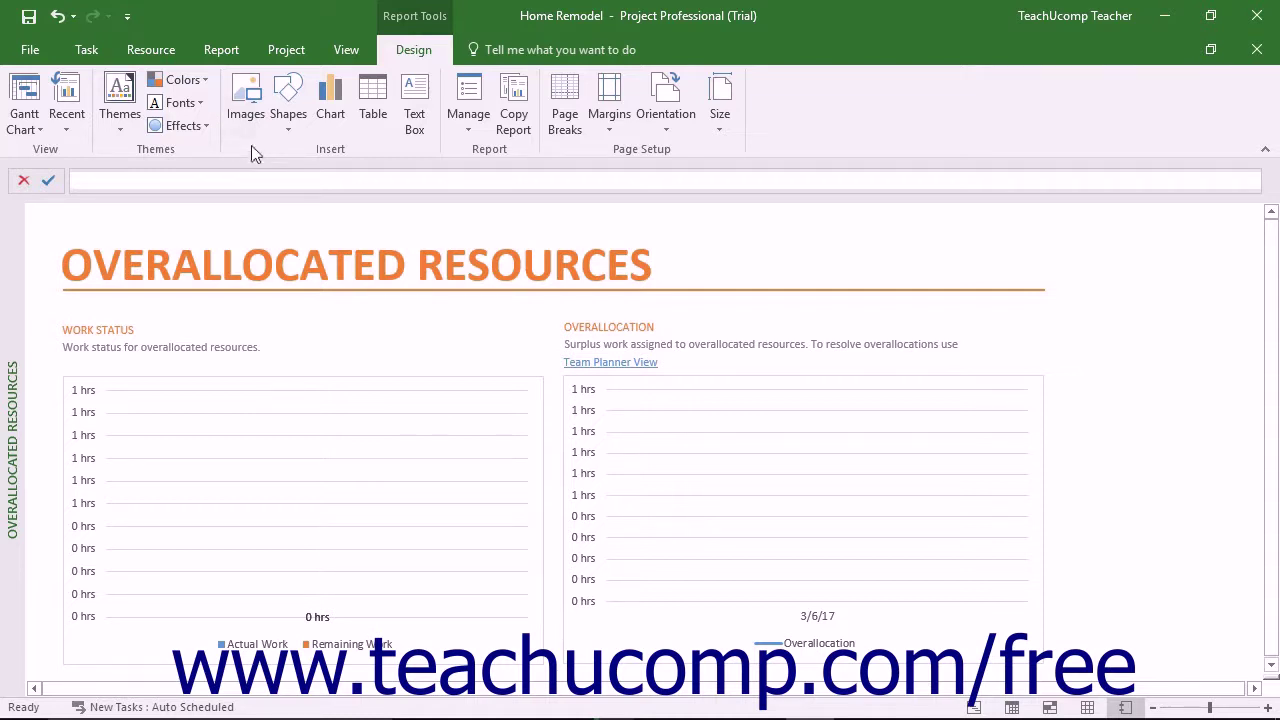
click(221, 49)
click(190, 108)
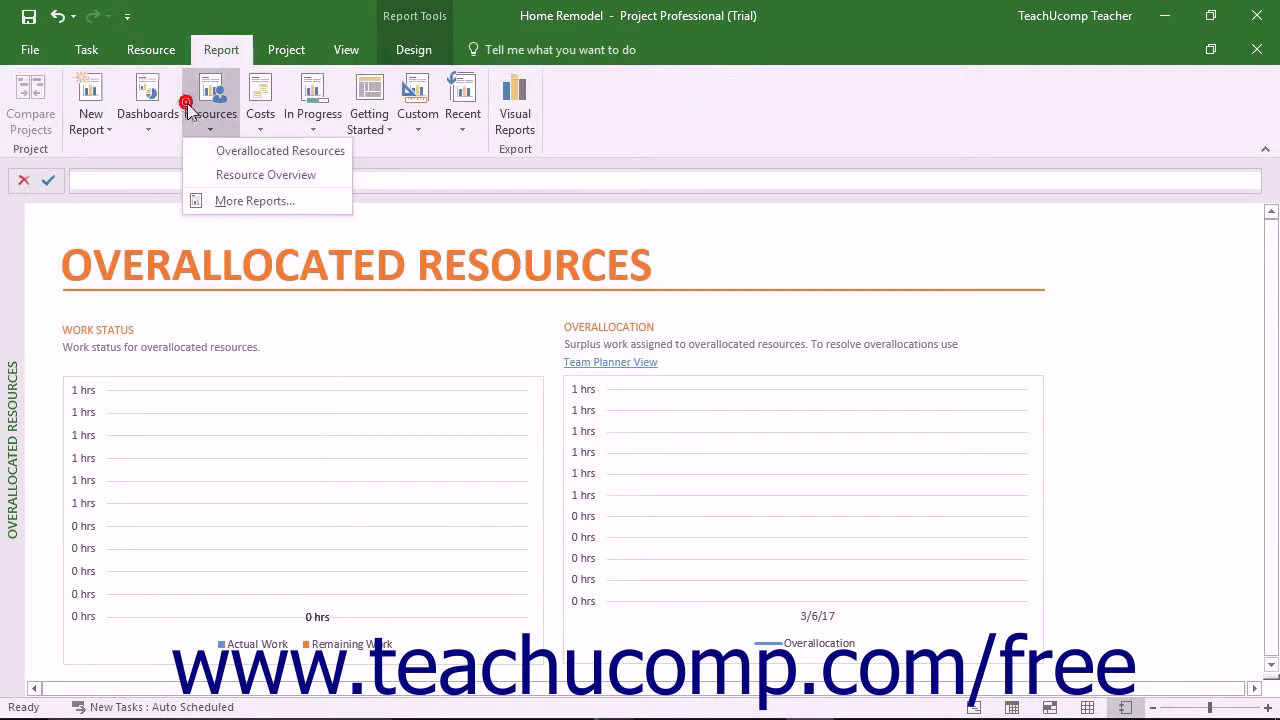
click(252, 175)
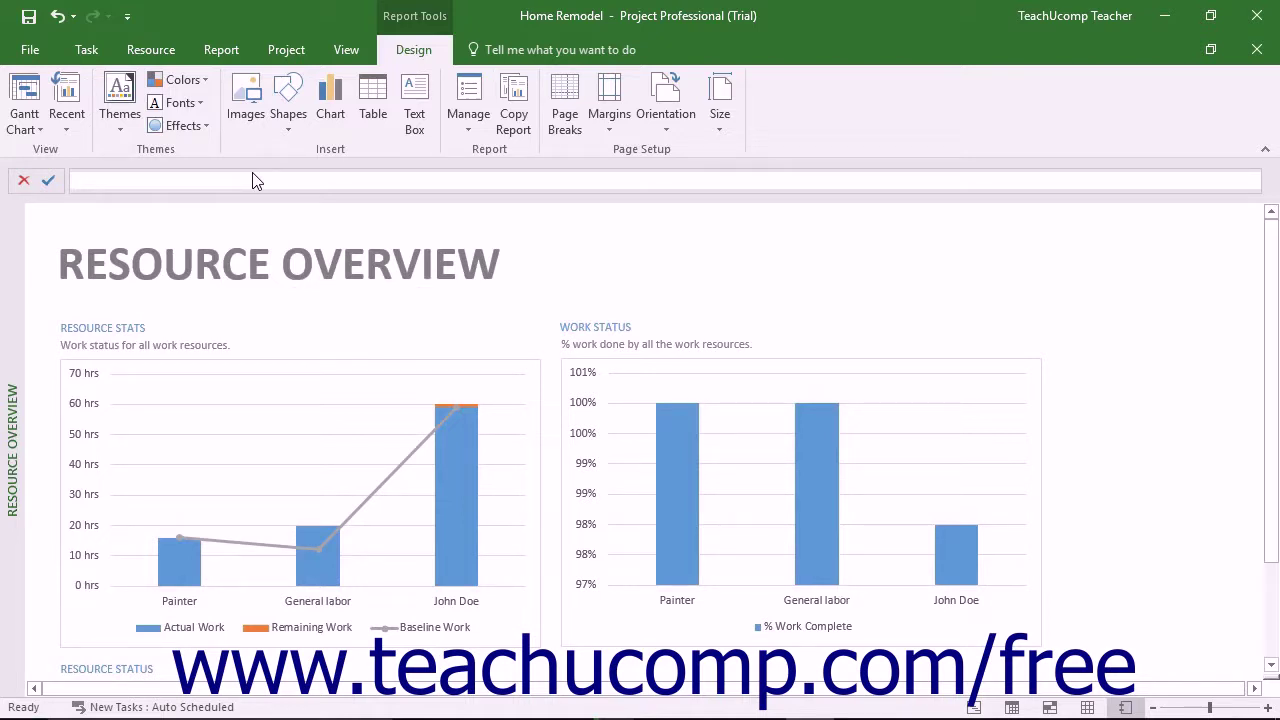
click(216, 49)
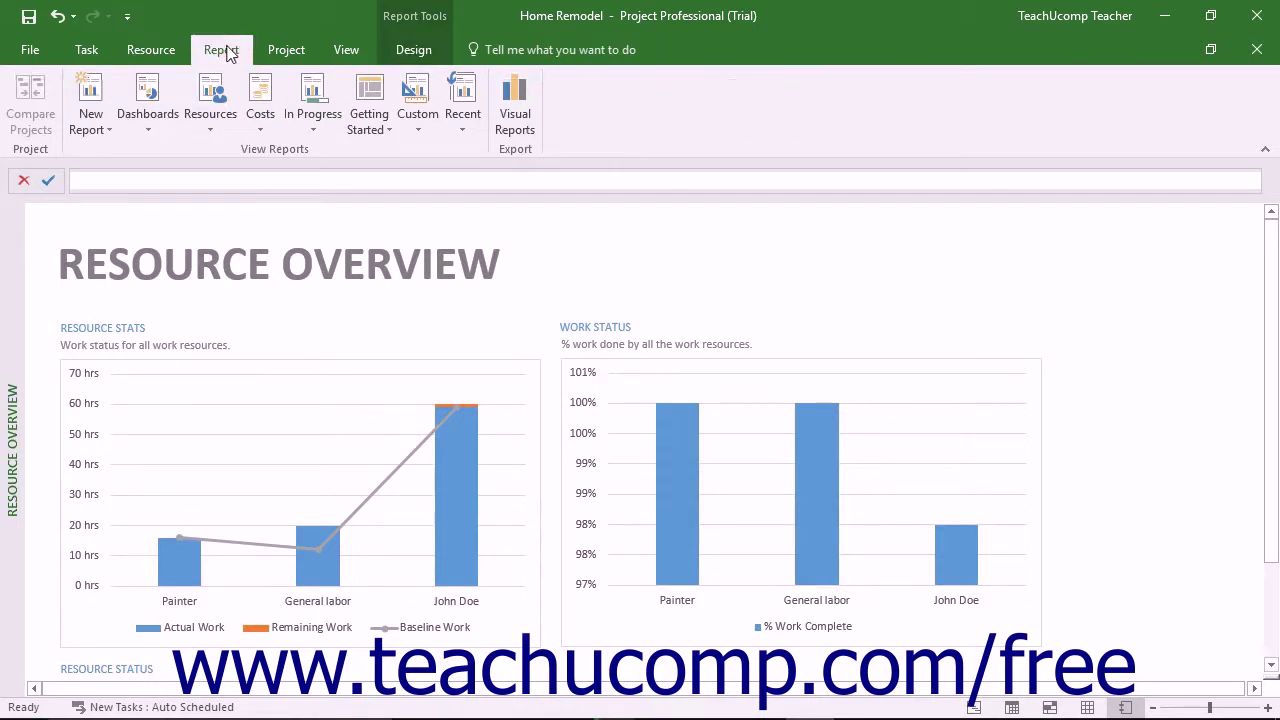
- View the Cash Flow cost report, then the Cost Overruns report
click(262, 118)
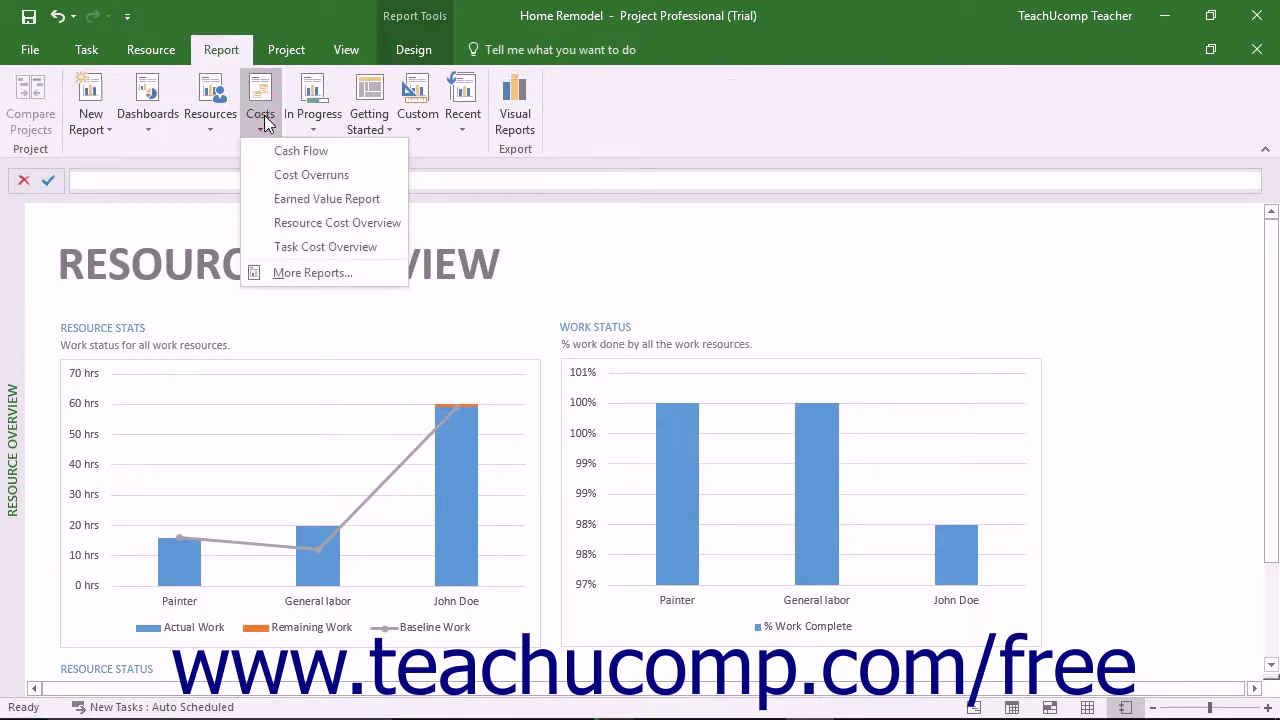
click(286, 151)
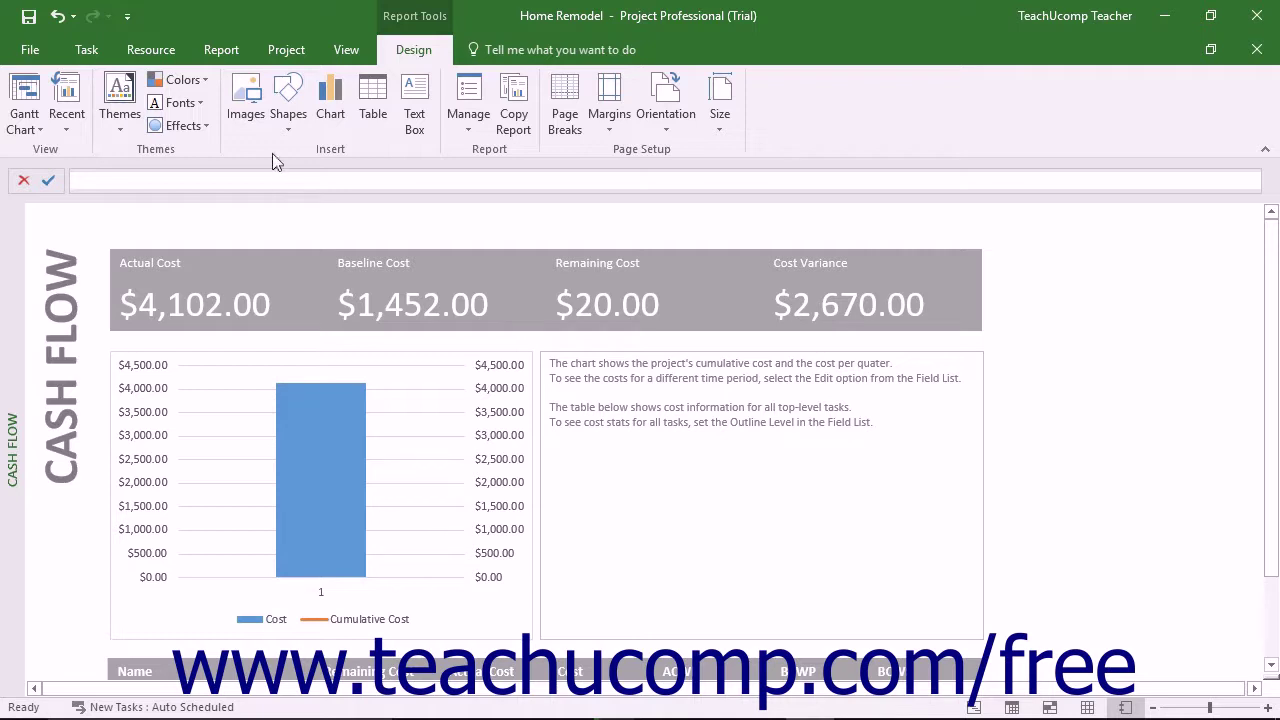
click(228, 52)
click(258, 105)
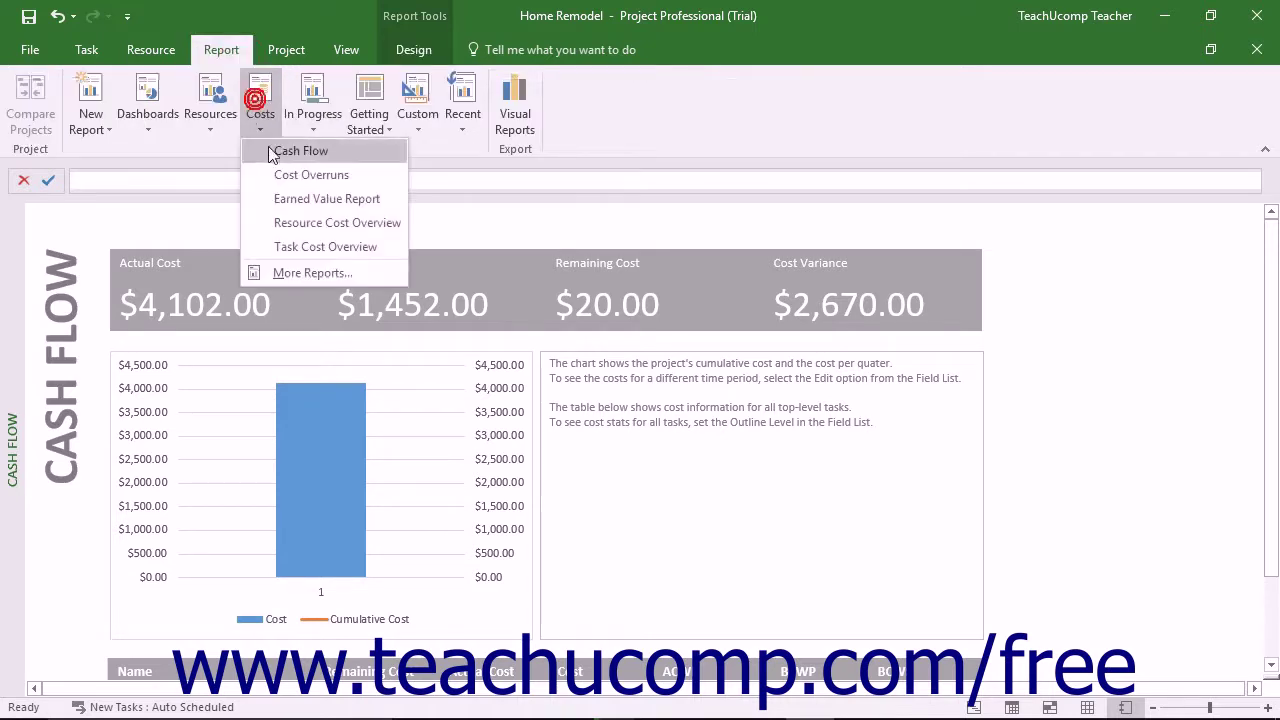
click(291, 176)
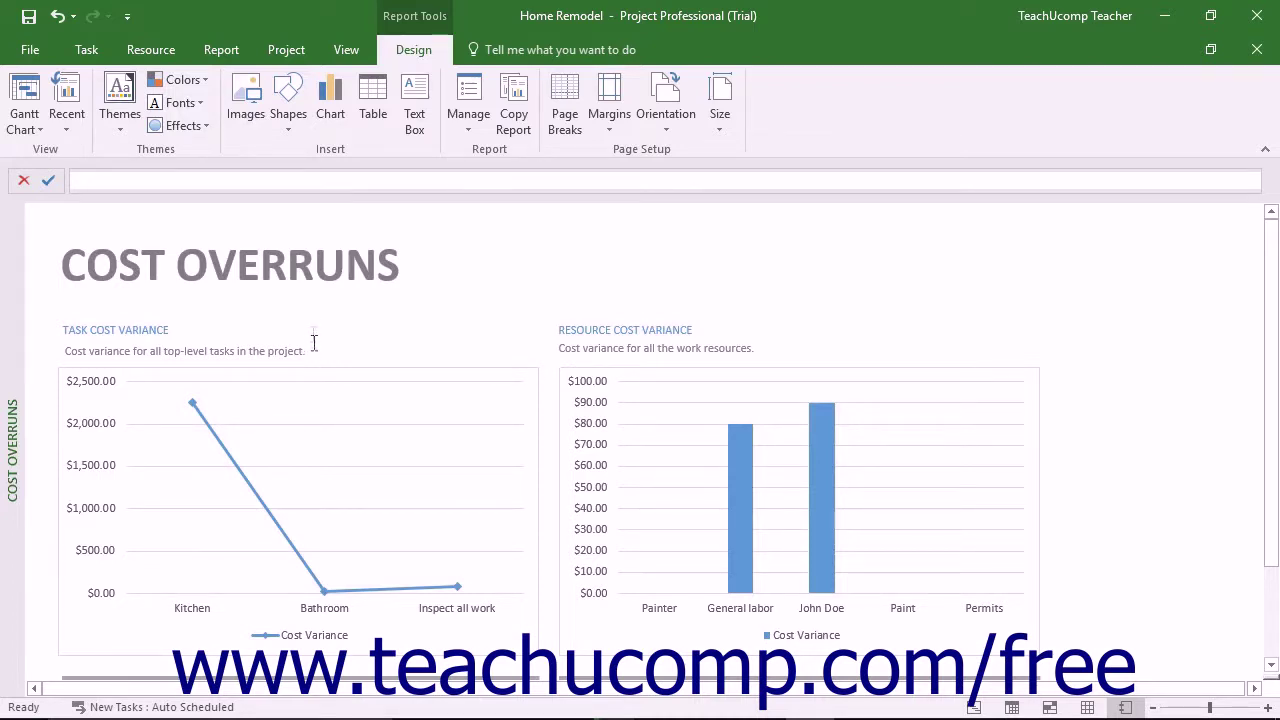
- Open the Earned Value Report showing EAC $5,782.01, ACWP $4,102.00 and BCWP $1,442.00
click(241, 52)
click(262, 114)
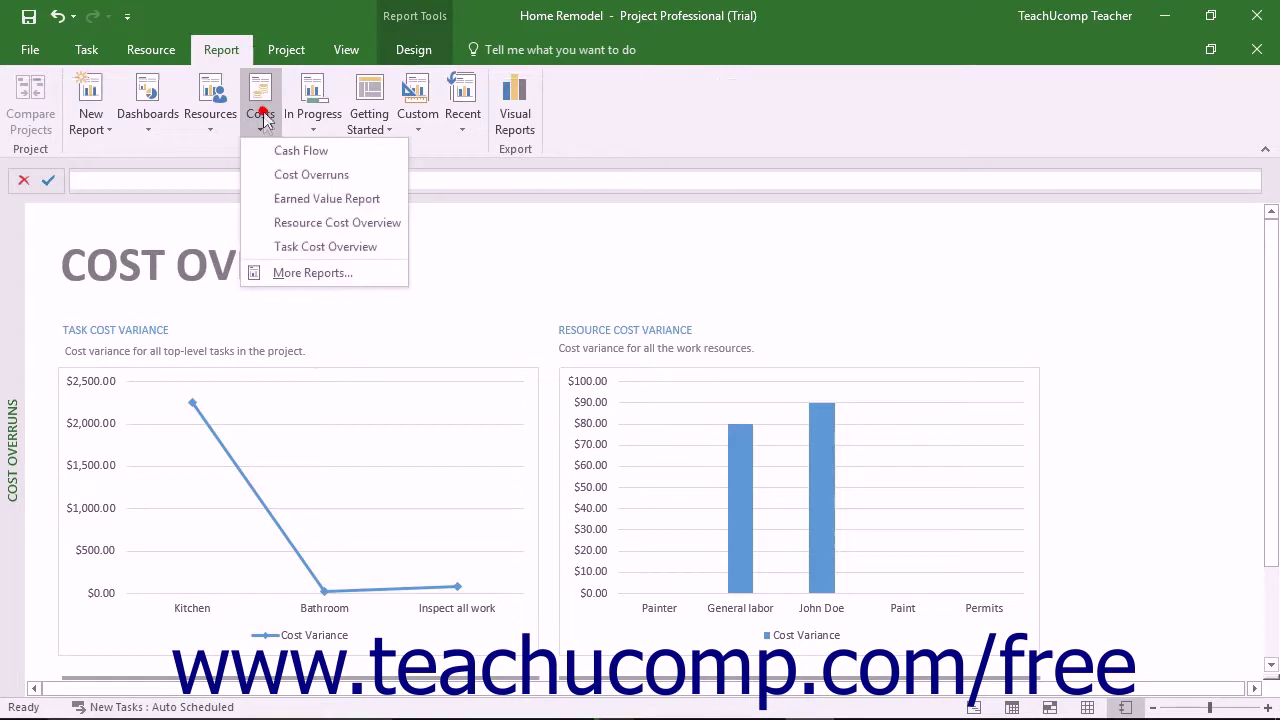
click(293, 200)
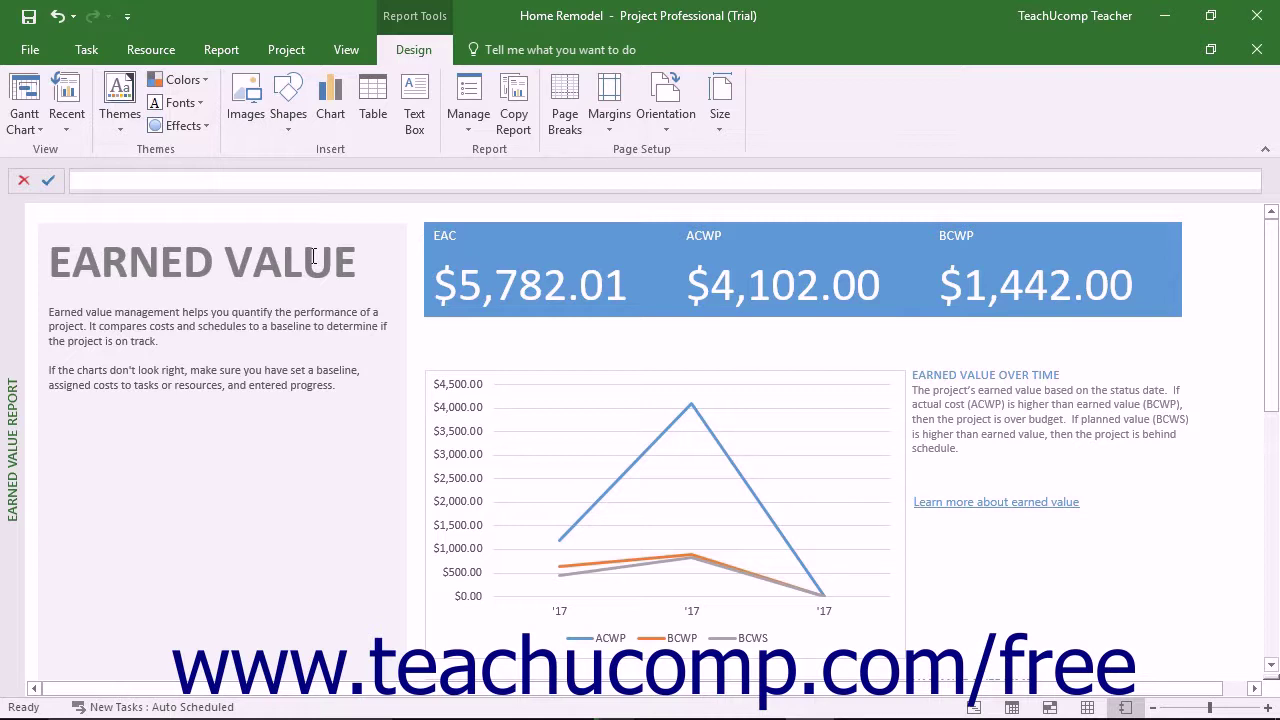
click(221, 50)
- View the Resource Cost Overview report, then Task Cost Overview for Kitchen, Bathroom and Inspect all work
click(260, 115)
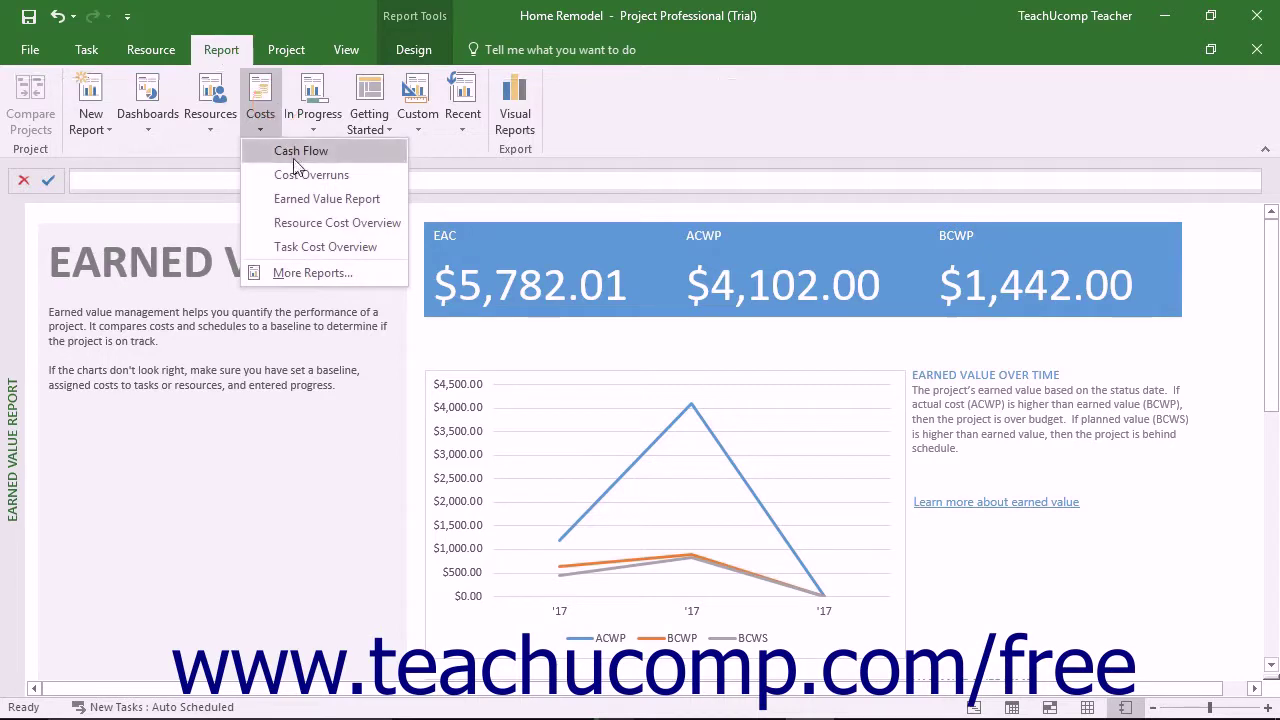
click(309, 223)
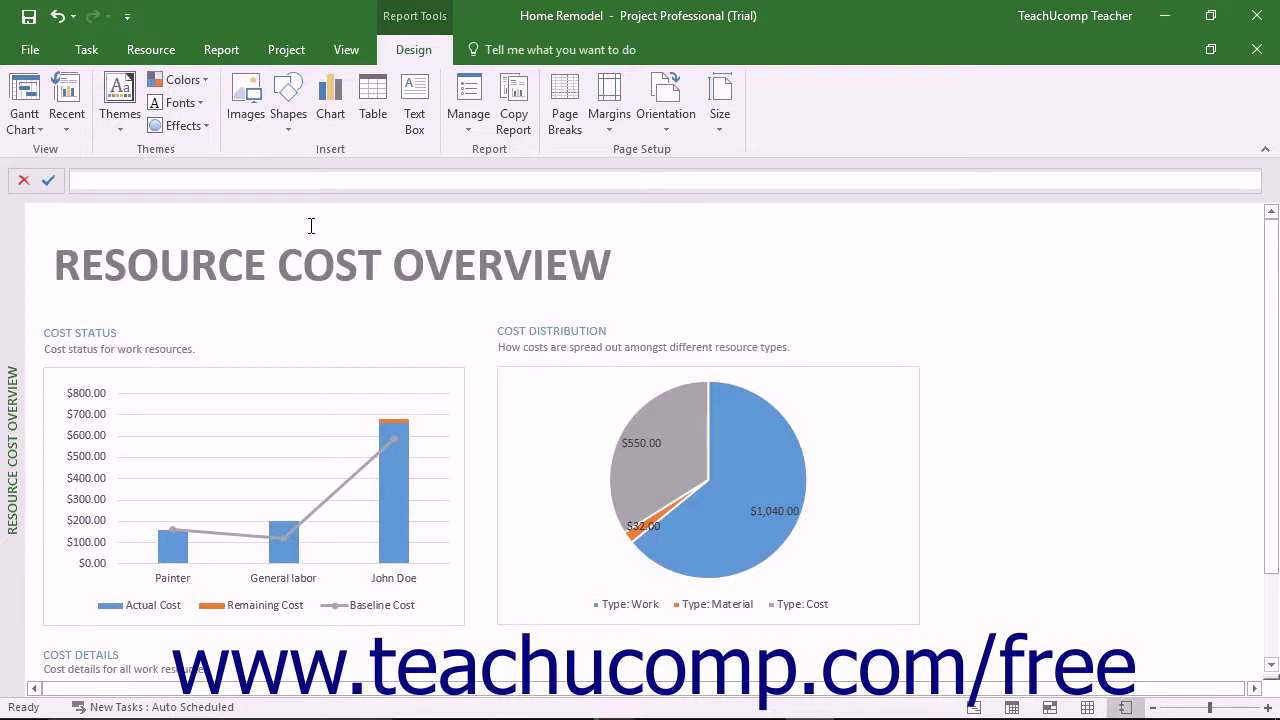
click(221, 49)
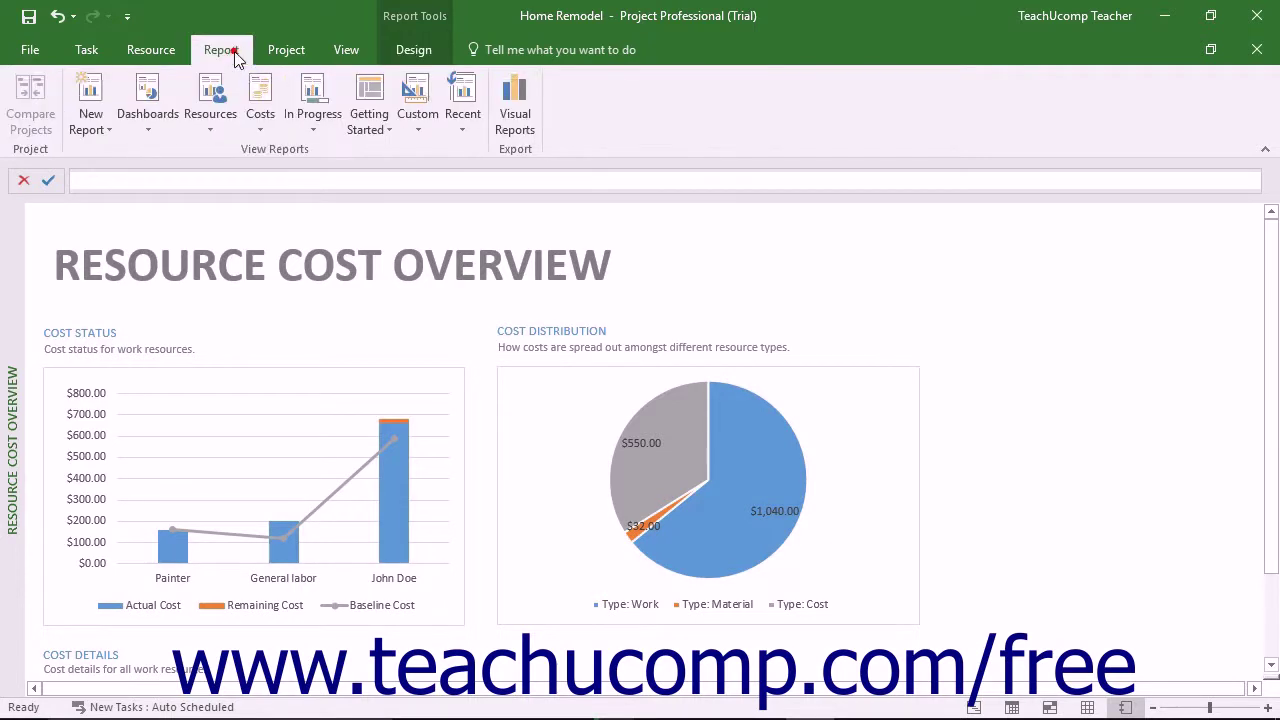
click(261, 104)
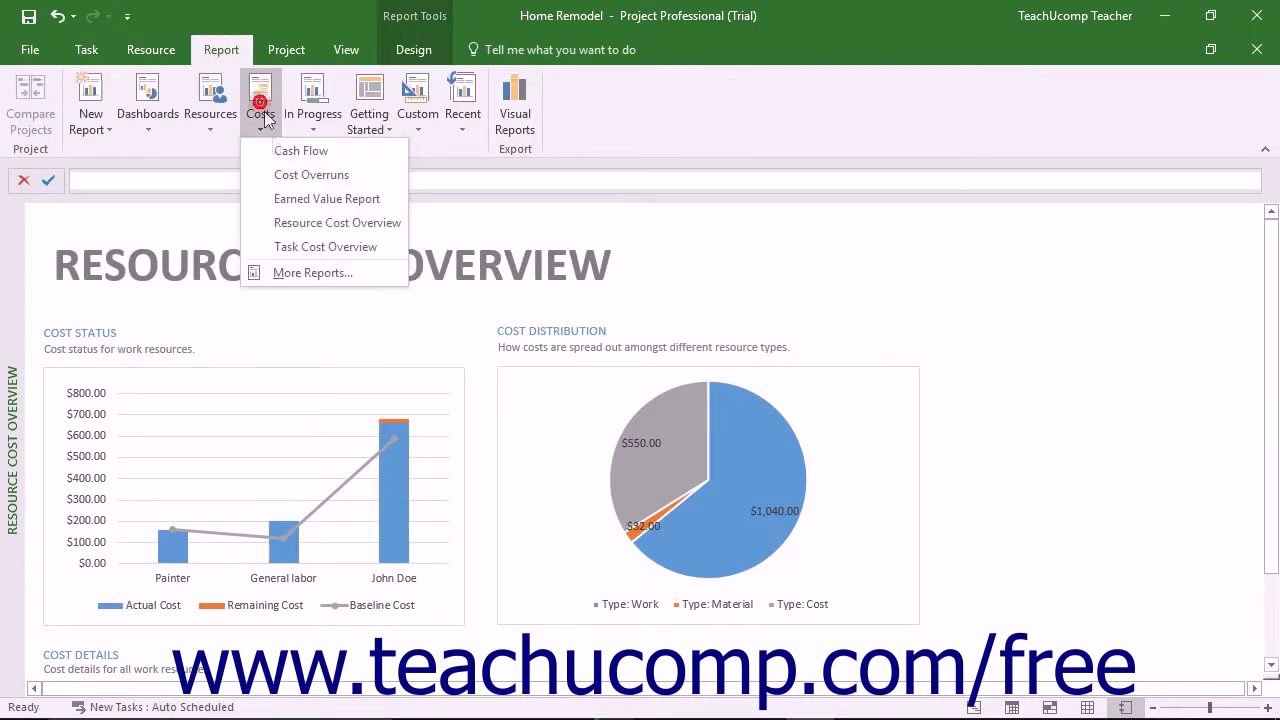
click(301, 248)
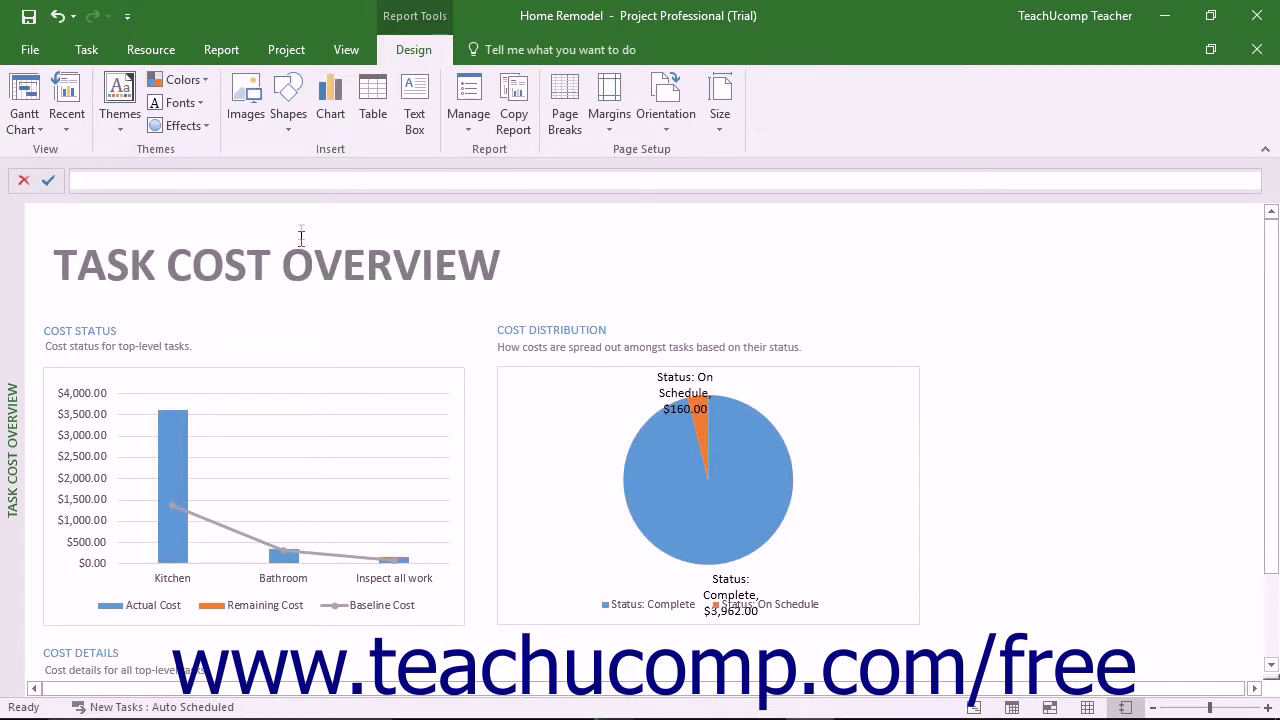
click(222, 50)
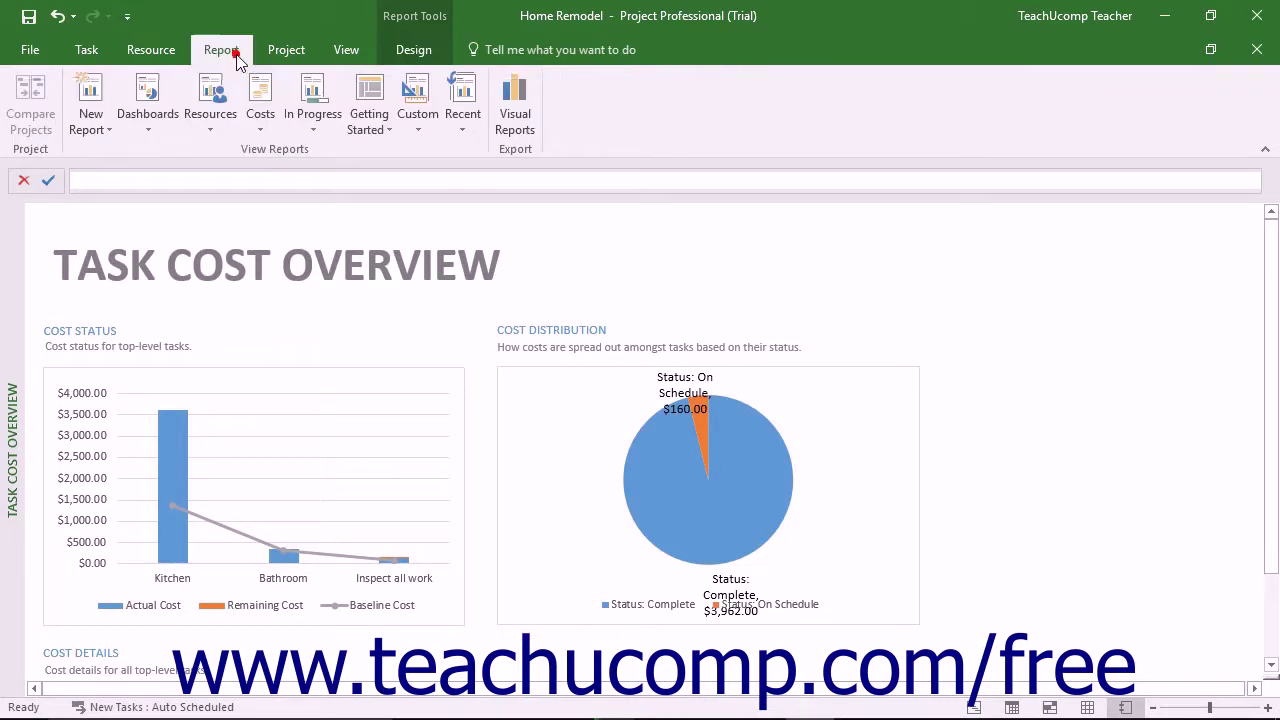
- View the Critical Tasks and Late Tasks in-progress reports
click(313, 120)
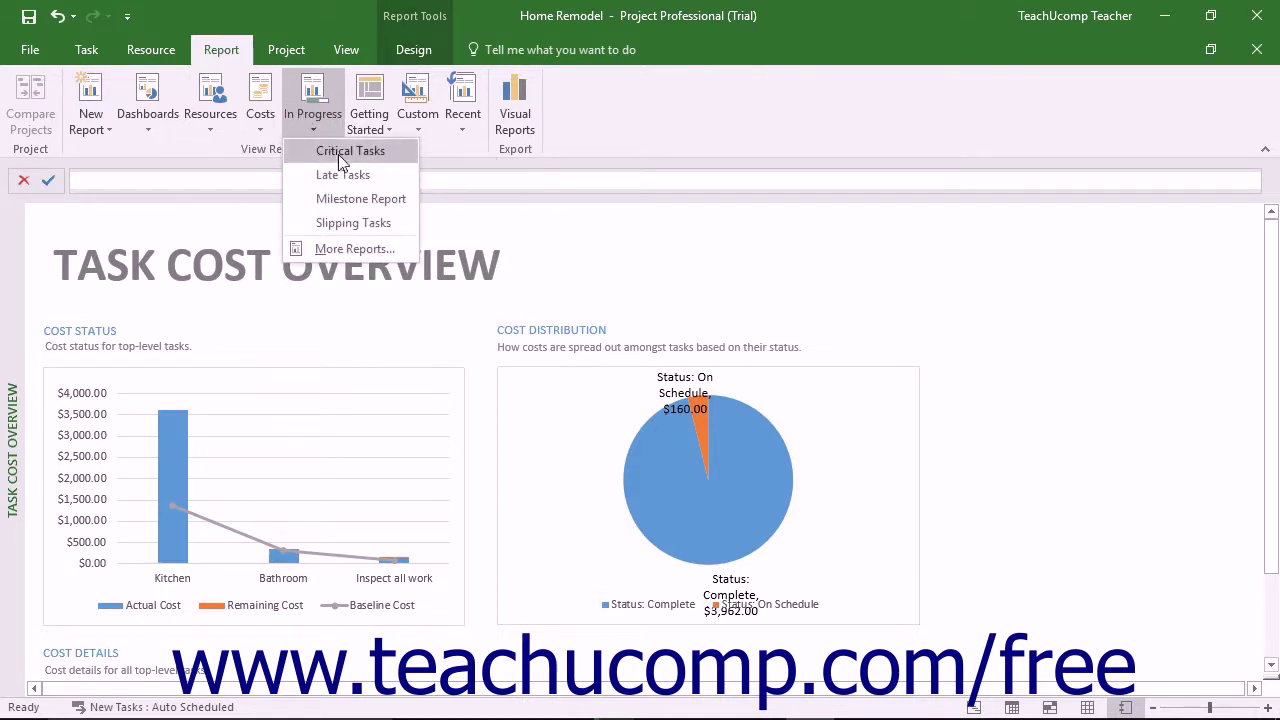
click(338, 154)
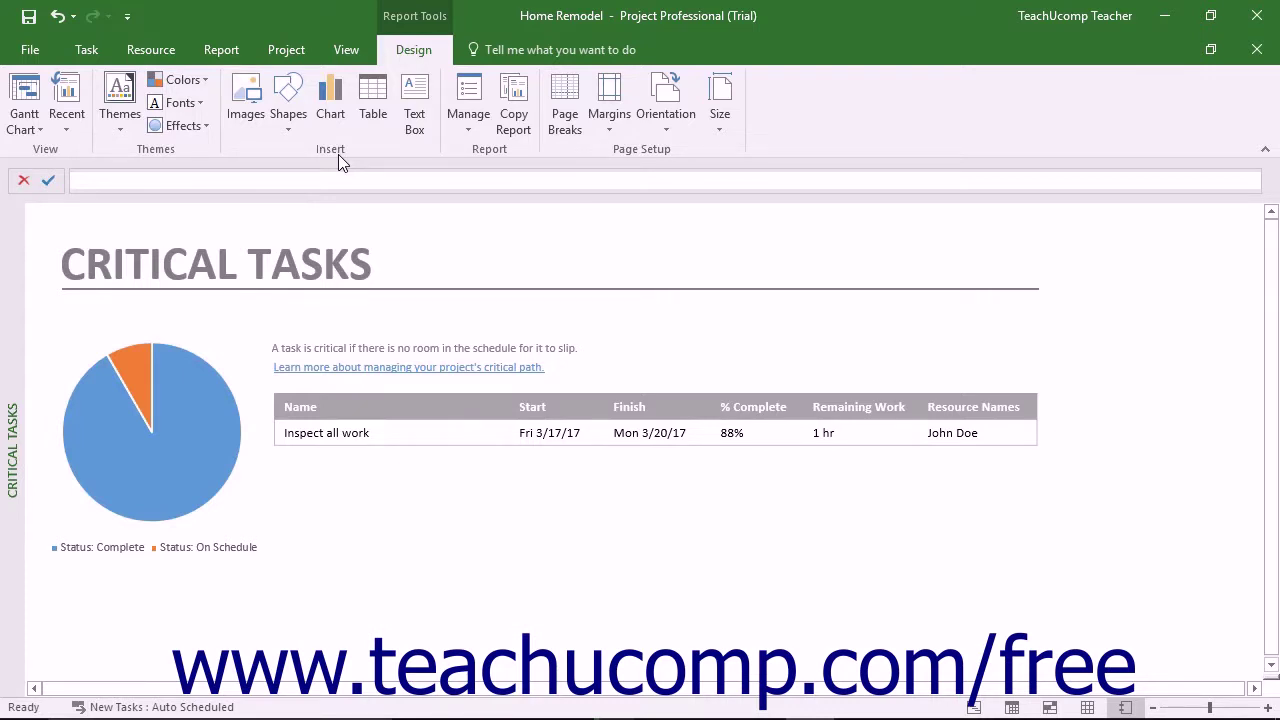
click(236, 50)
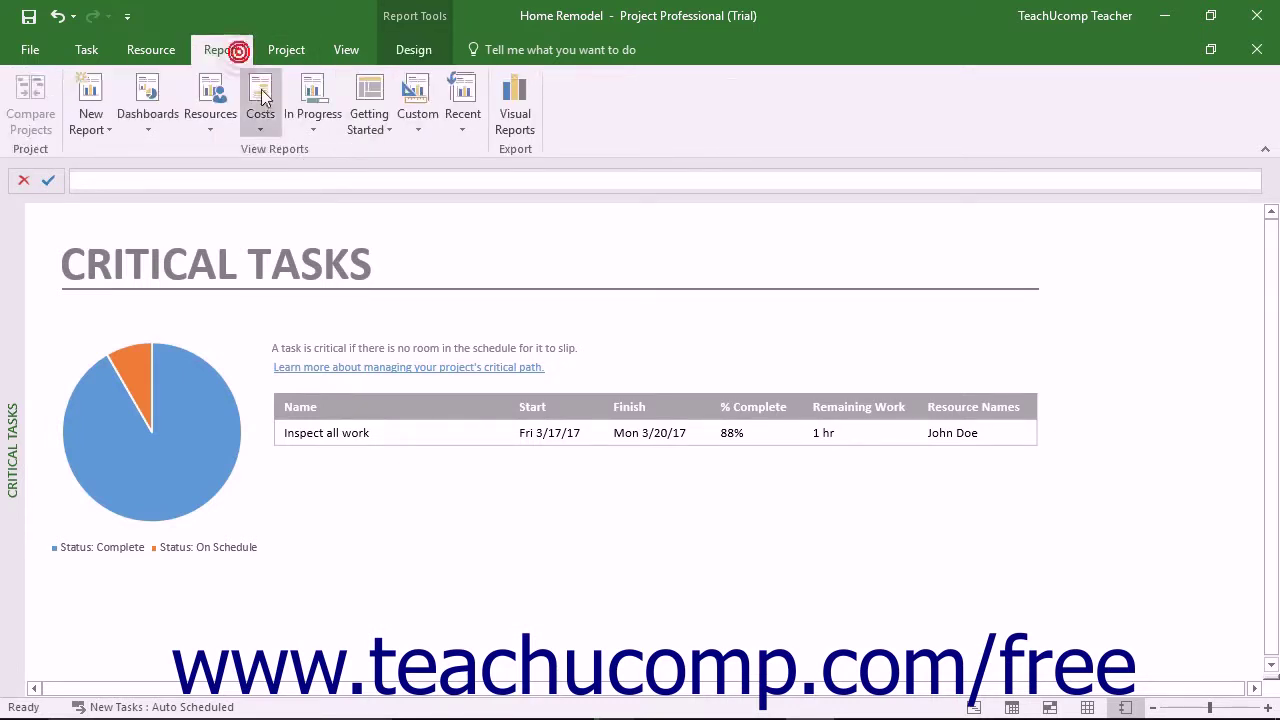
click(338, 120)
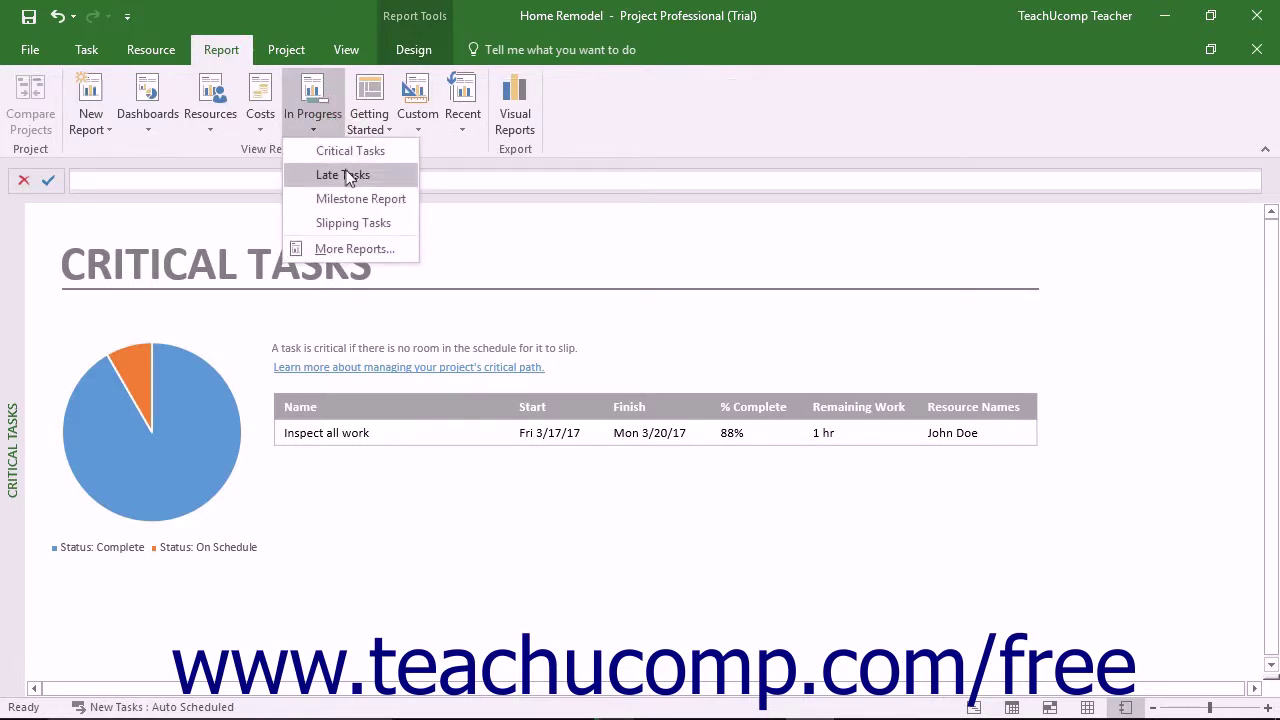
click(346, 175)
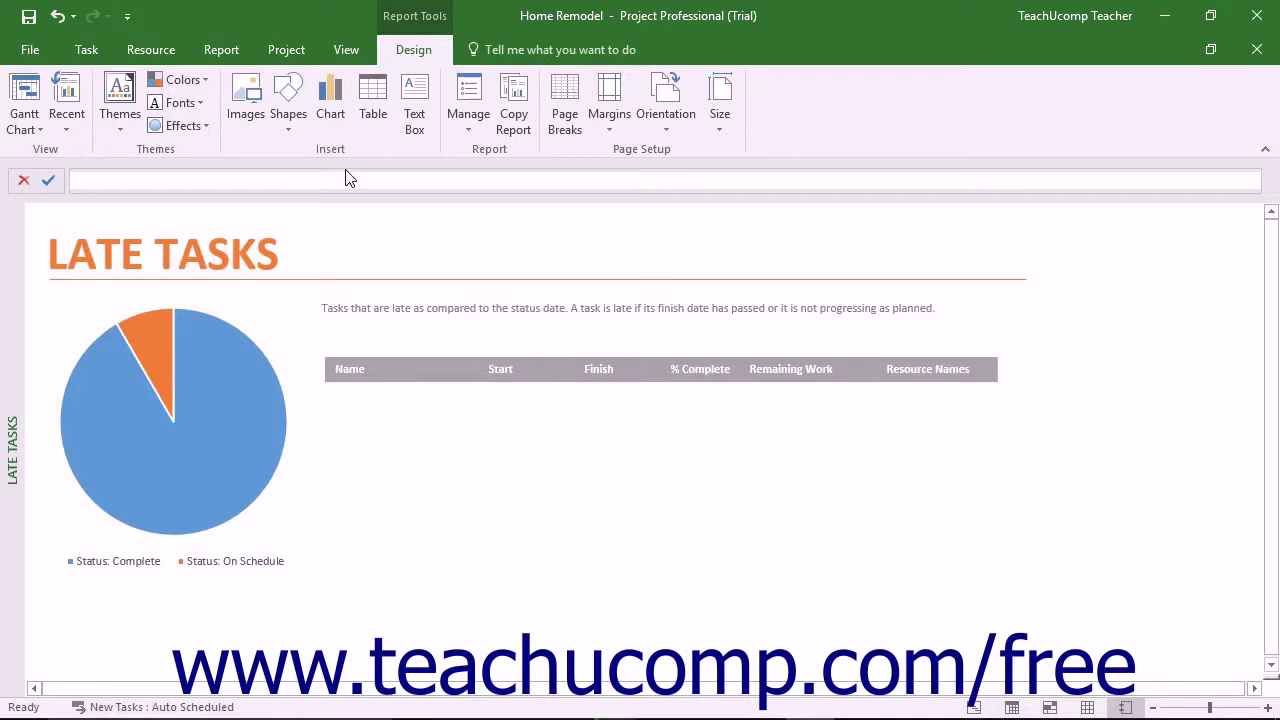
- View the Milestone Report, then the Slipping Tasks report with its remaining cumulative work chart
click(229, 51)
click(310, 116)
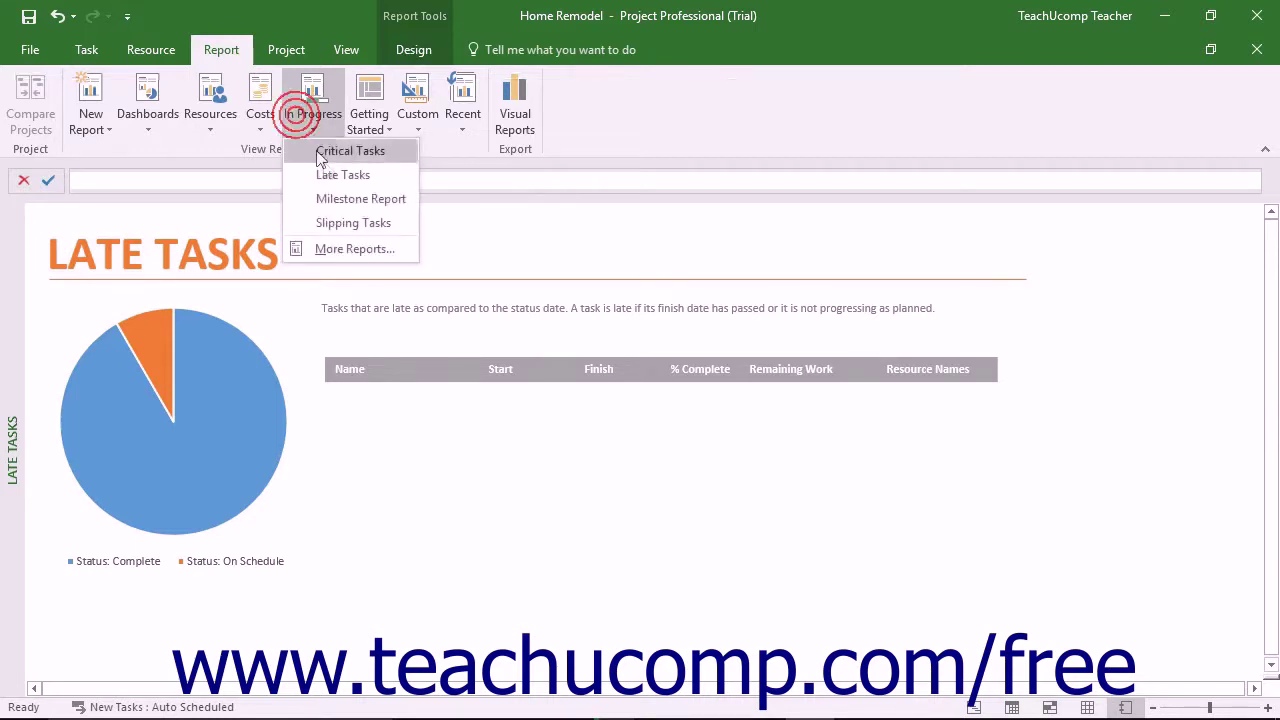
click(352, 197)
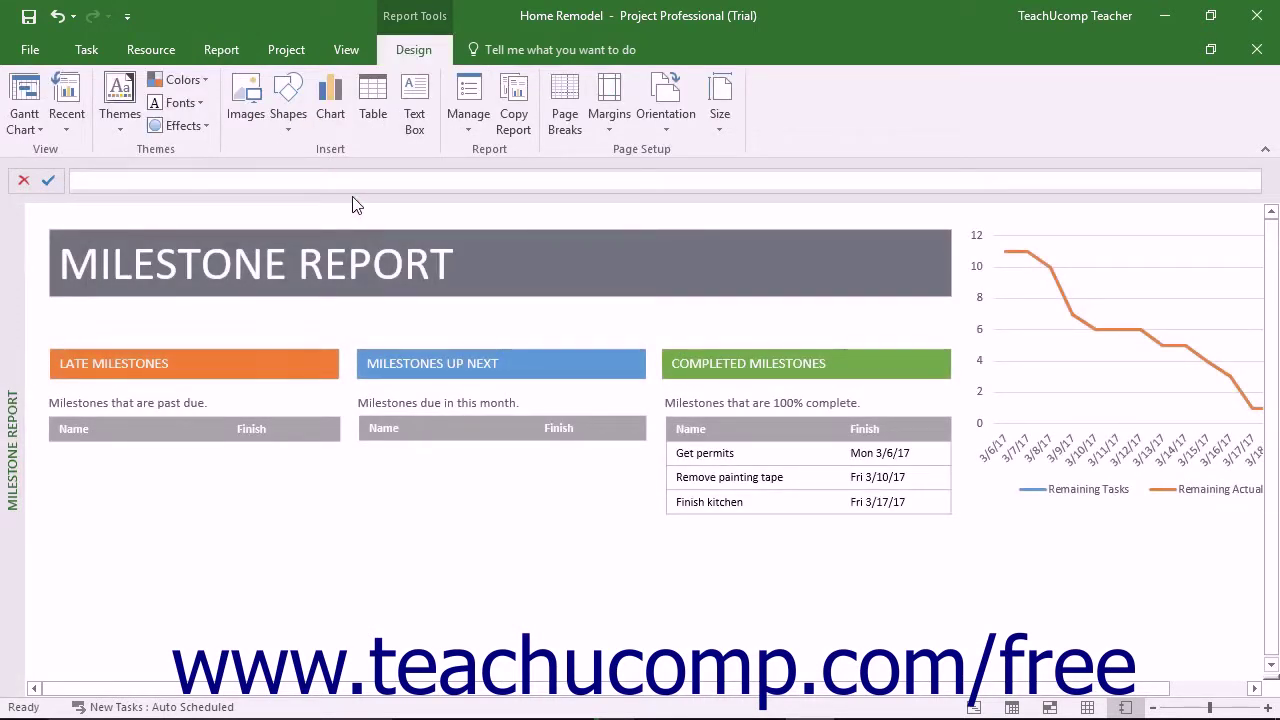
click(244, 50)
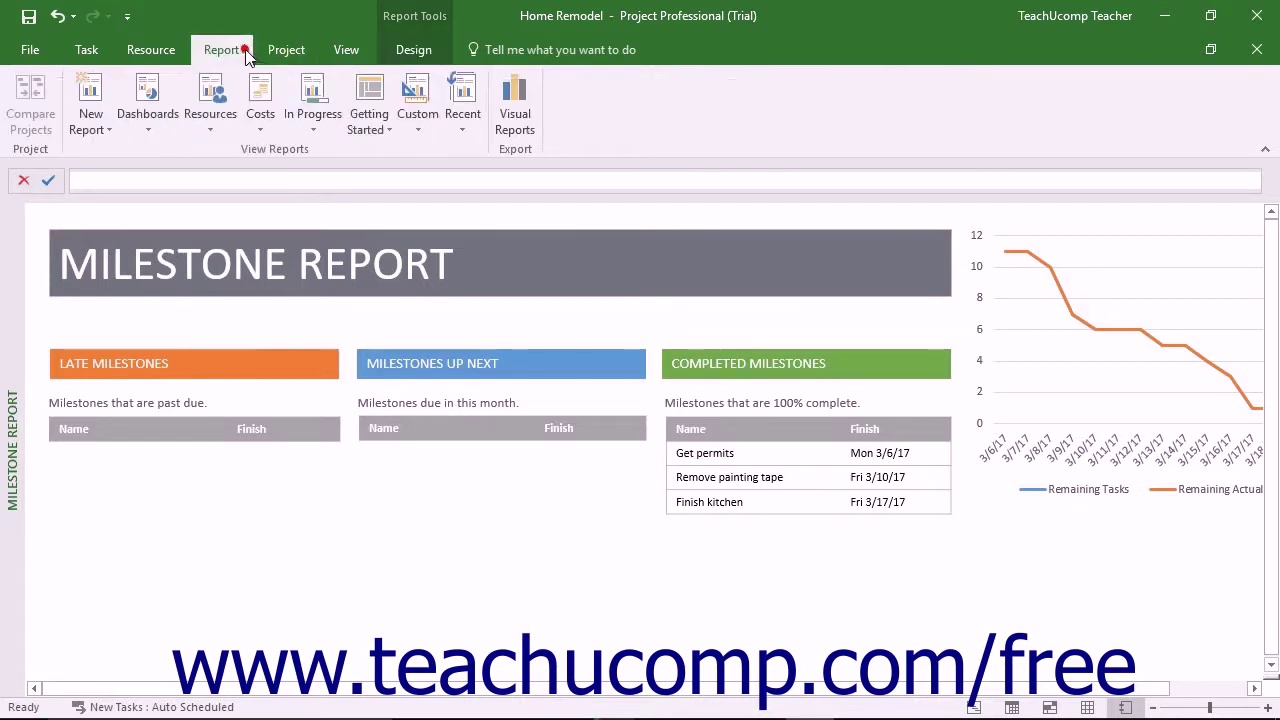
click(312, 110)
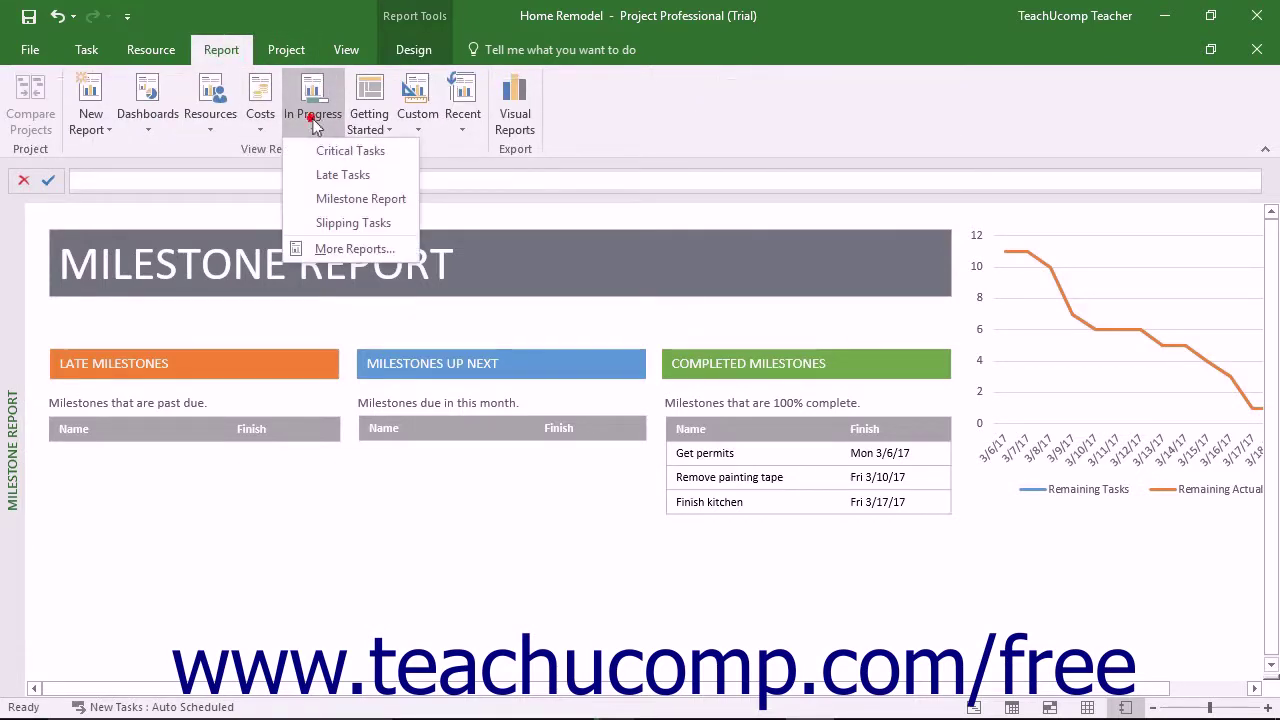
click(353, 223)
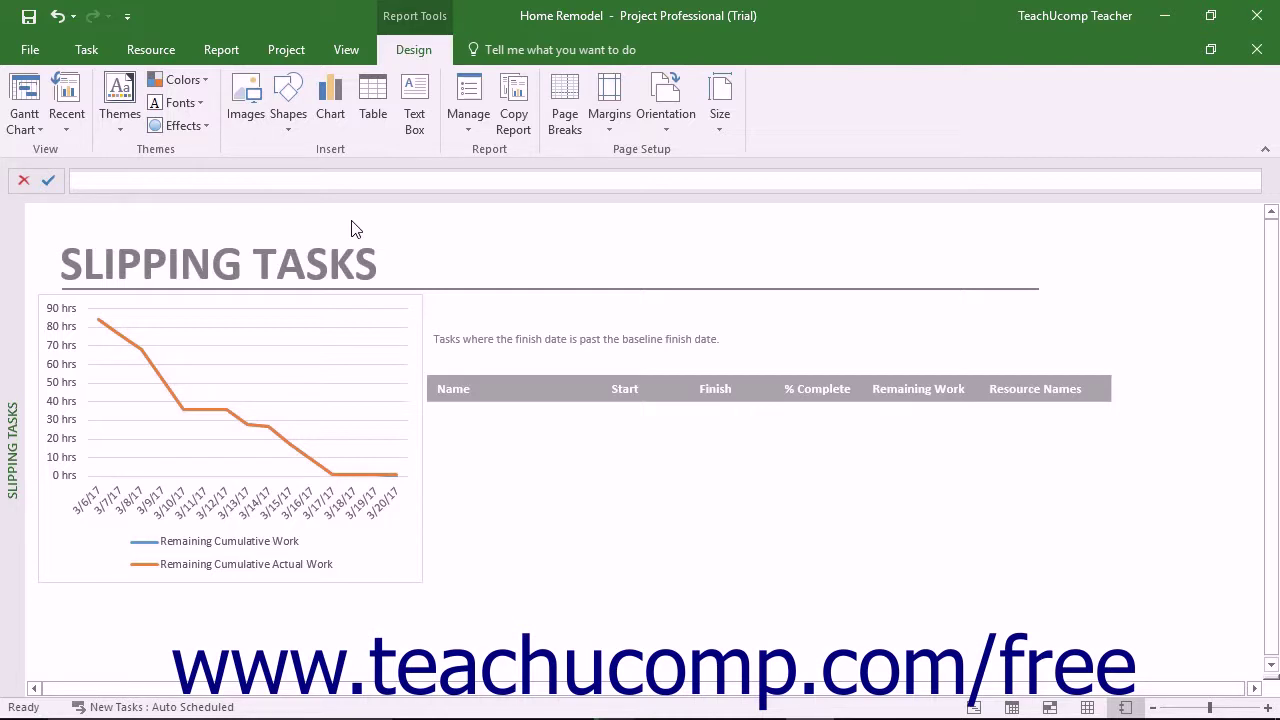
click(221, 49)
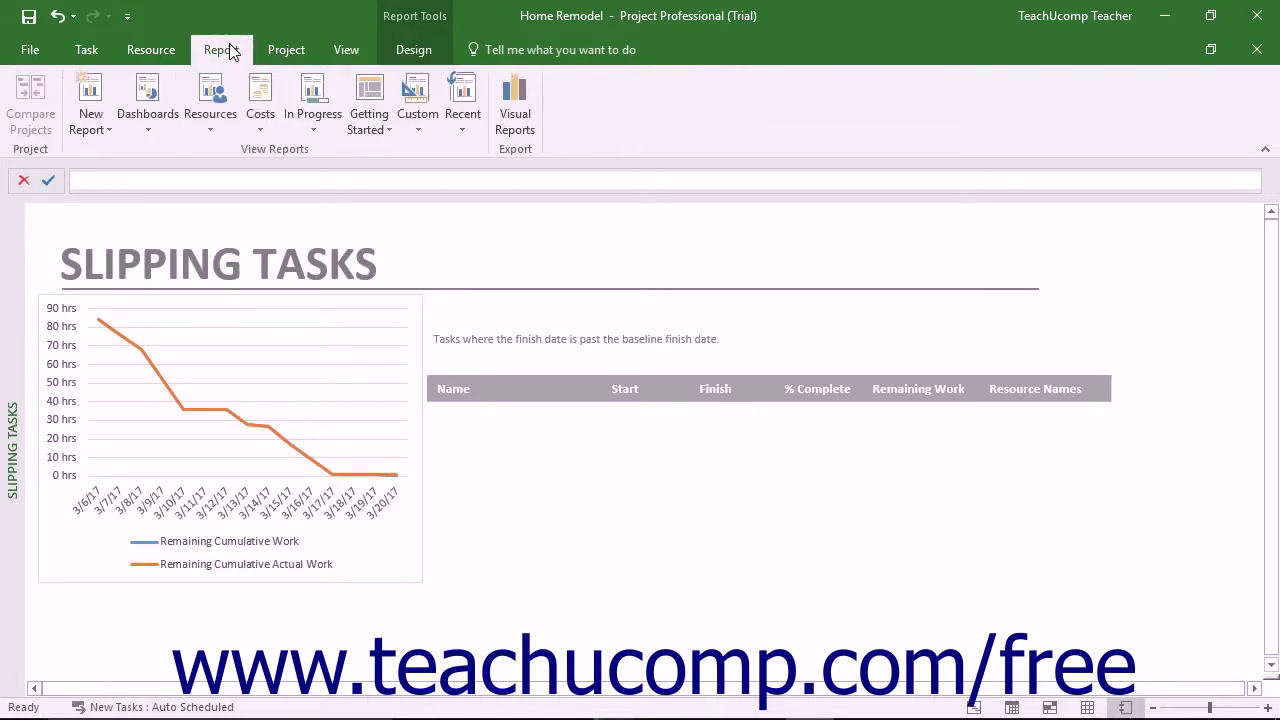
- Show the New Report gallery with Blank, Chart, Table and Comparison layouts
click(106, 118)
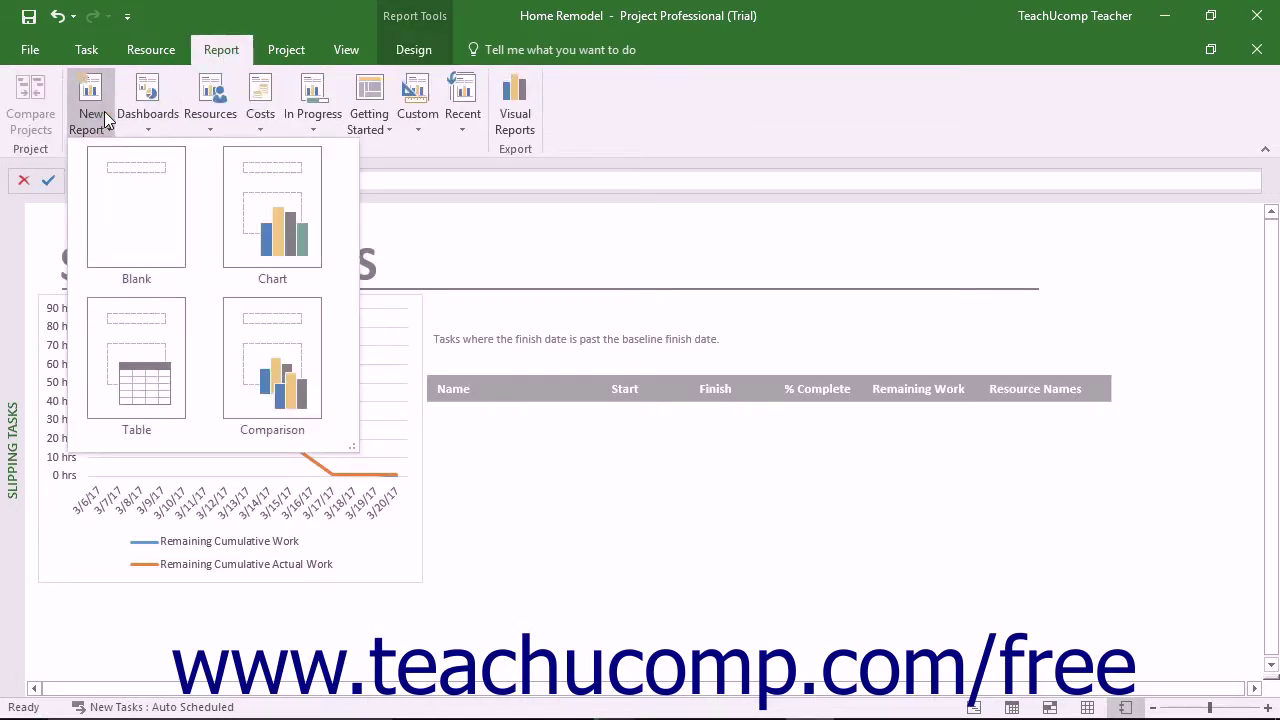